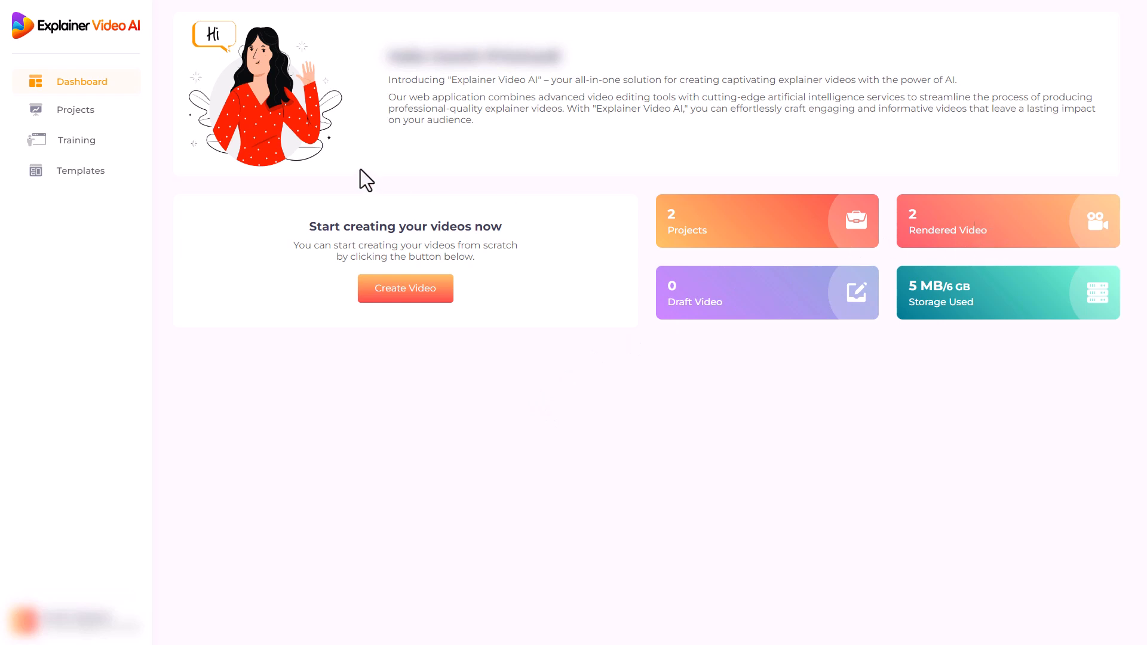
# Step: Create a video project titled "demo 4" from scratch in FHD (1080p) with the Landscape (16:9) layout
pyautogui.click(410, 295)
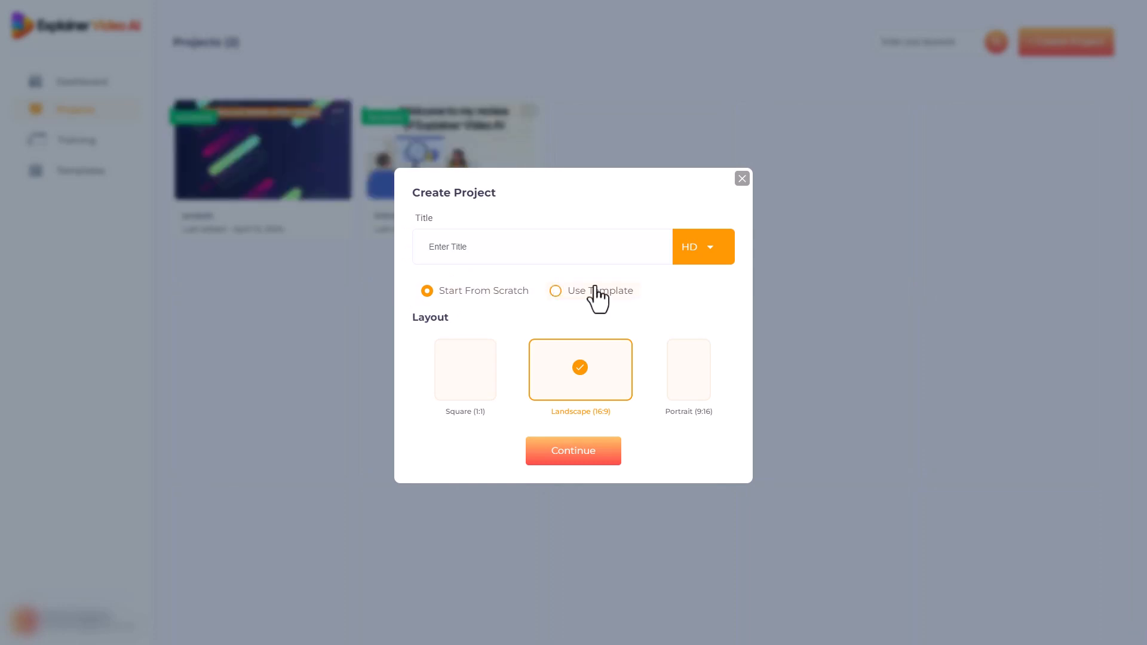
pyautogui.click(601, 249)
pyautogui.write('demo')
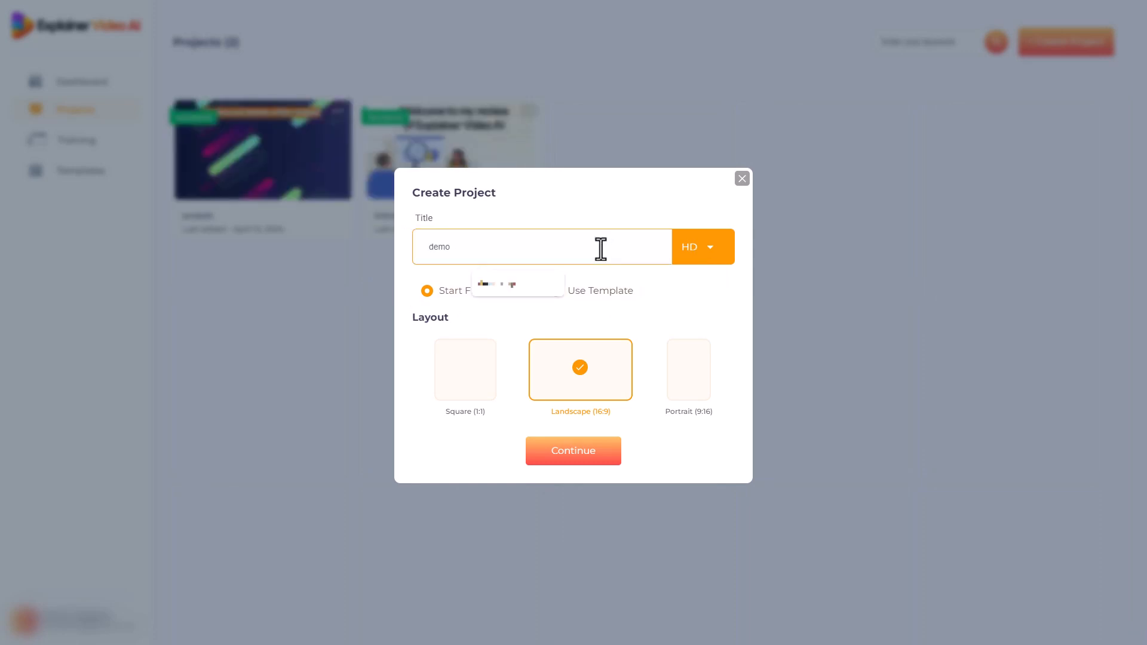
pyautogui.write(' 4')
pyautogui.click(704, 259)
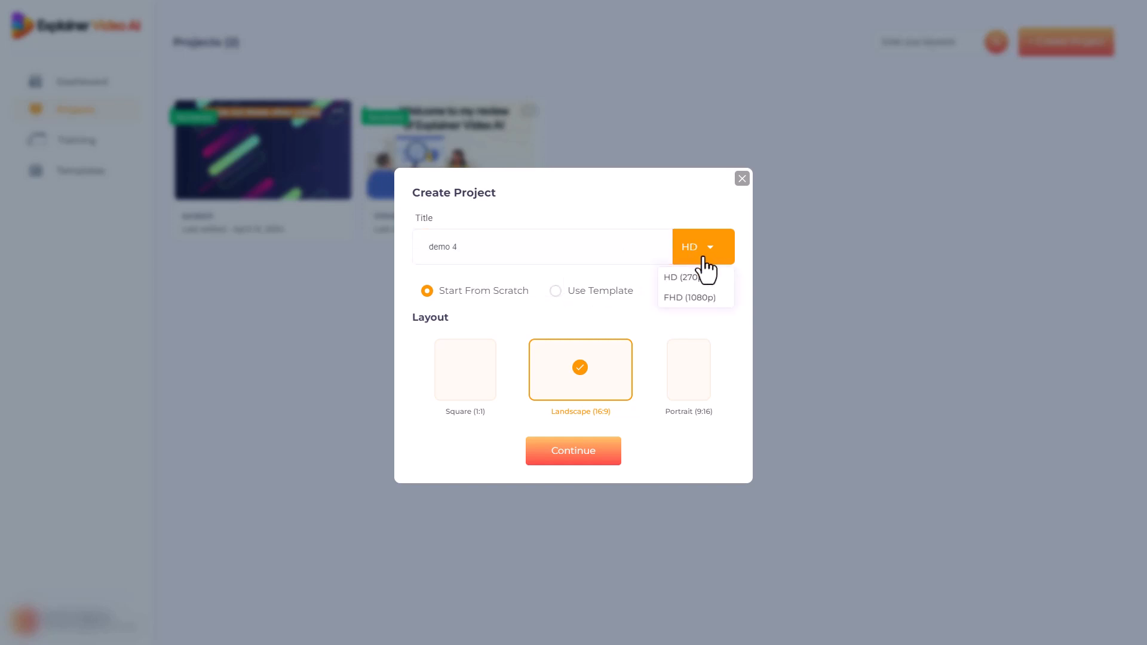
pyautogui.click(712, 299)
pyautogui.click(592, 452)
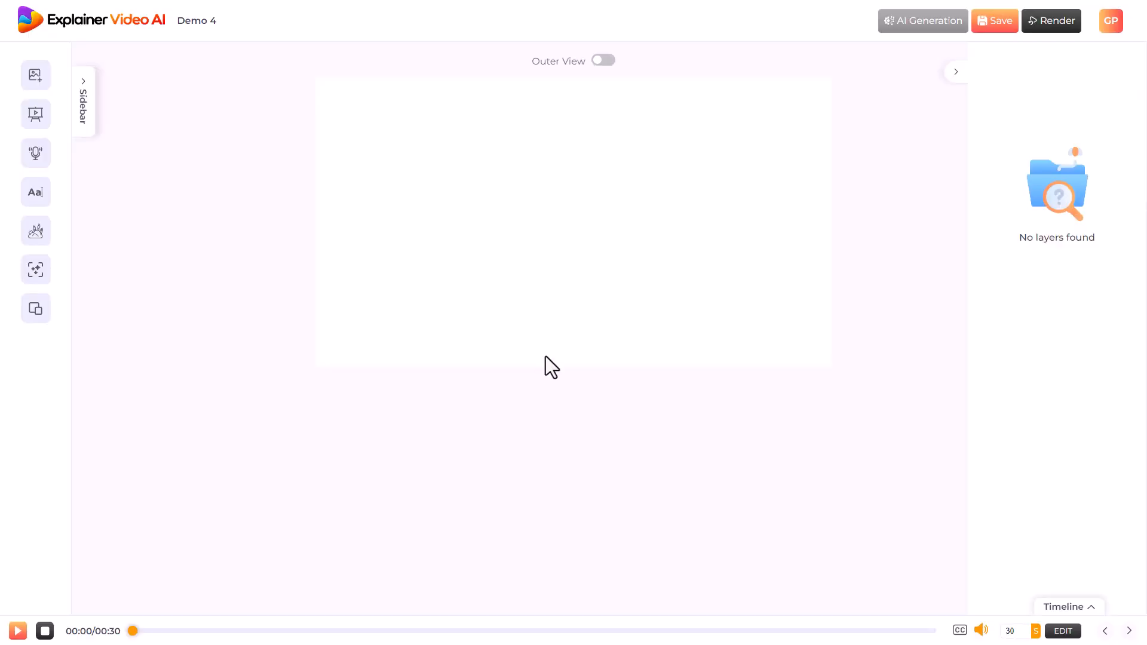
# Step: Turn on Outer View for the canvas and look over the AI Contents Generator form before closing it
pyautogui.click(601, 60)
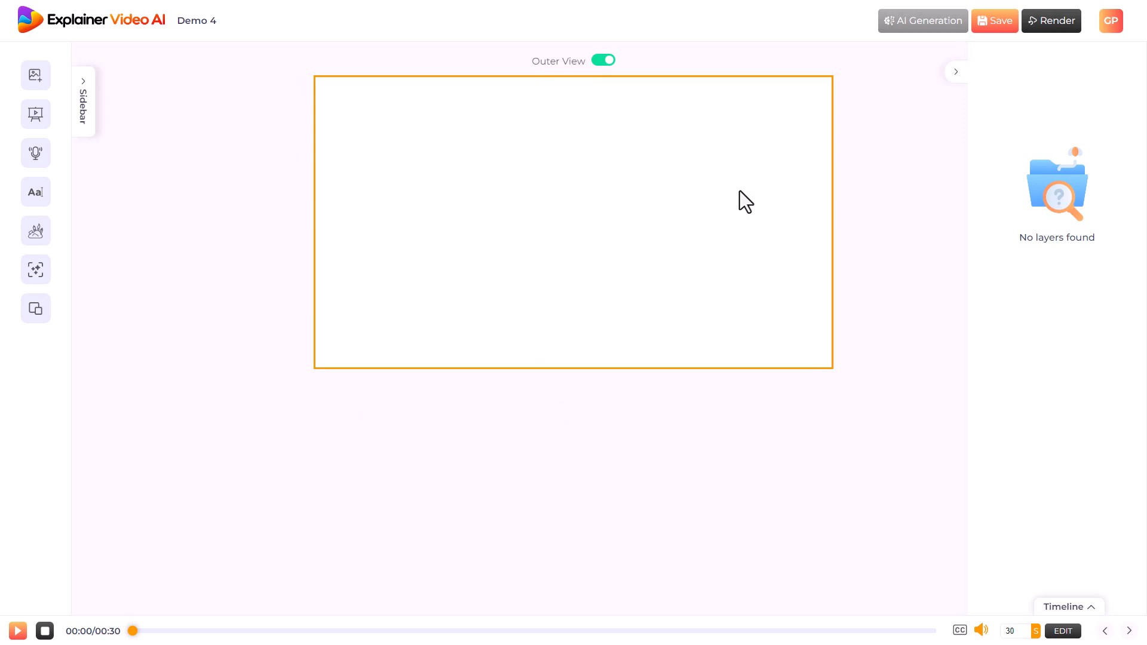
pyautogui.click(923, 23)
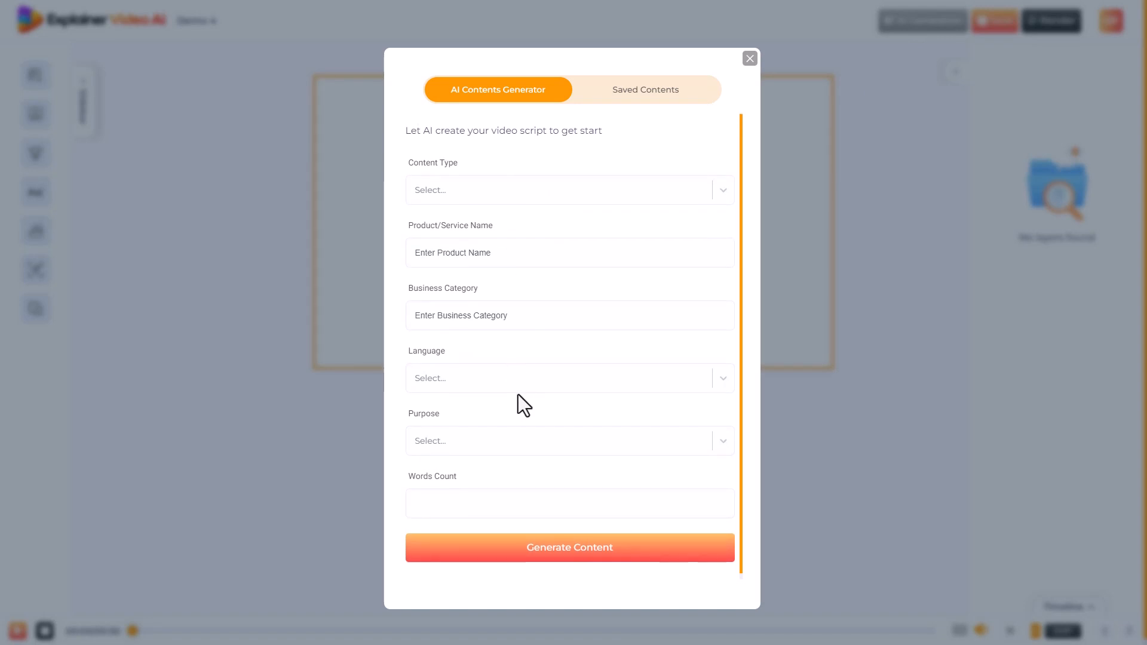
pyautogui.scroll(-1, 519, 418)
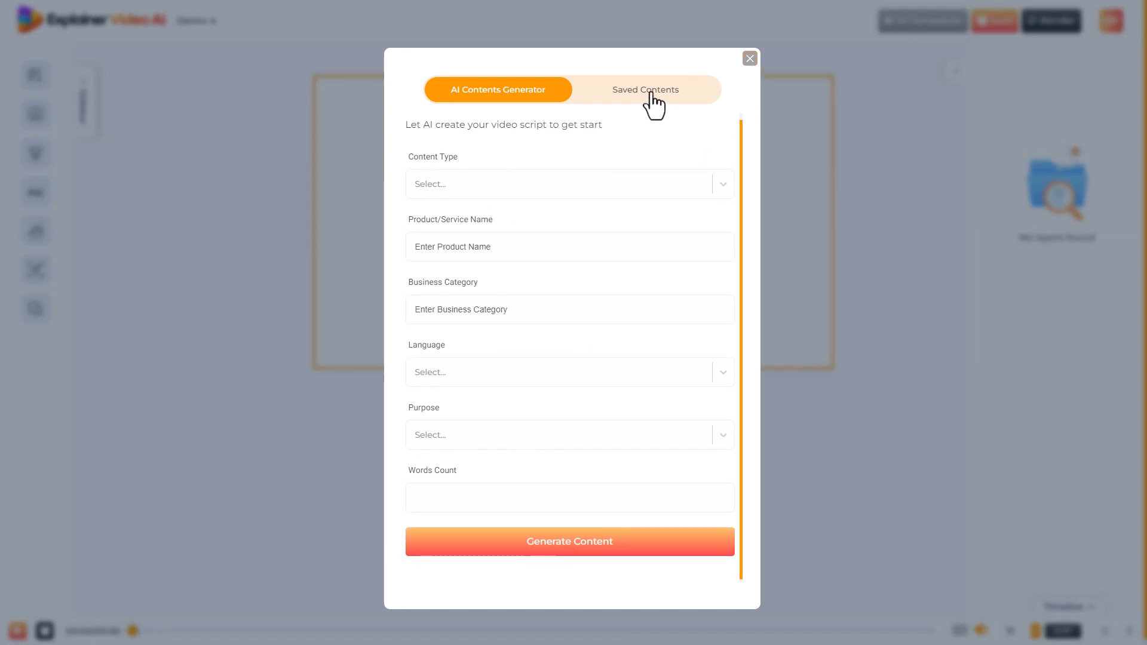
pyautogui.click(750, 58)
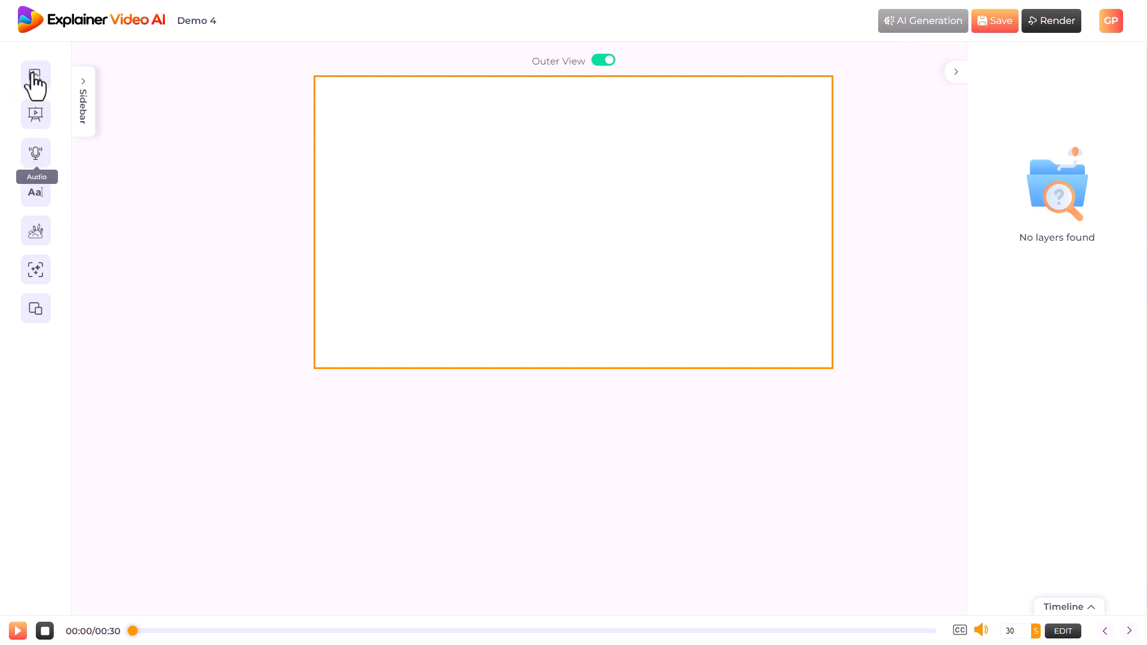
# Step: Fill in a text-to-speech audio named "demo" with the text "Hello there and welcome to the product demo"
pyautogui.click(35, 117)
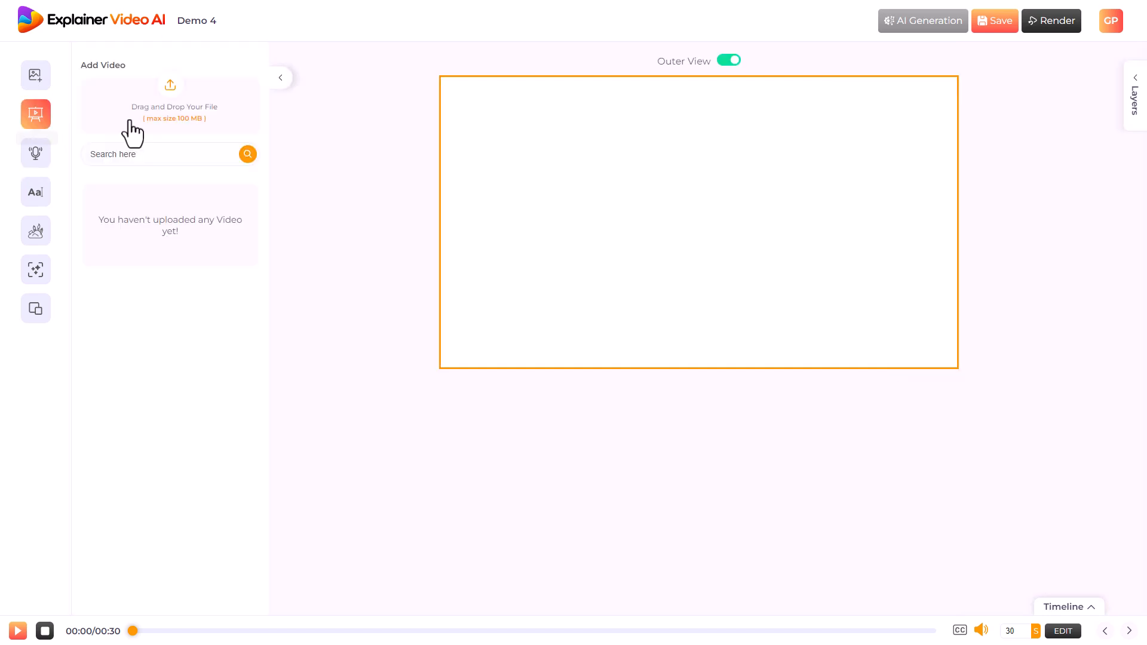
pyautogui.click(35, 154)
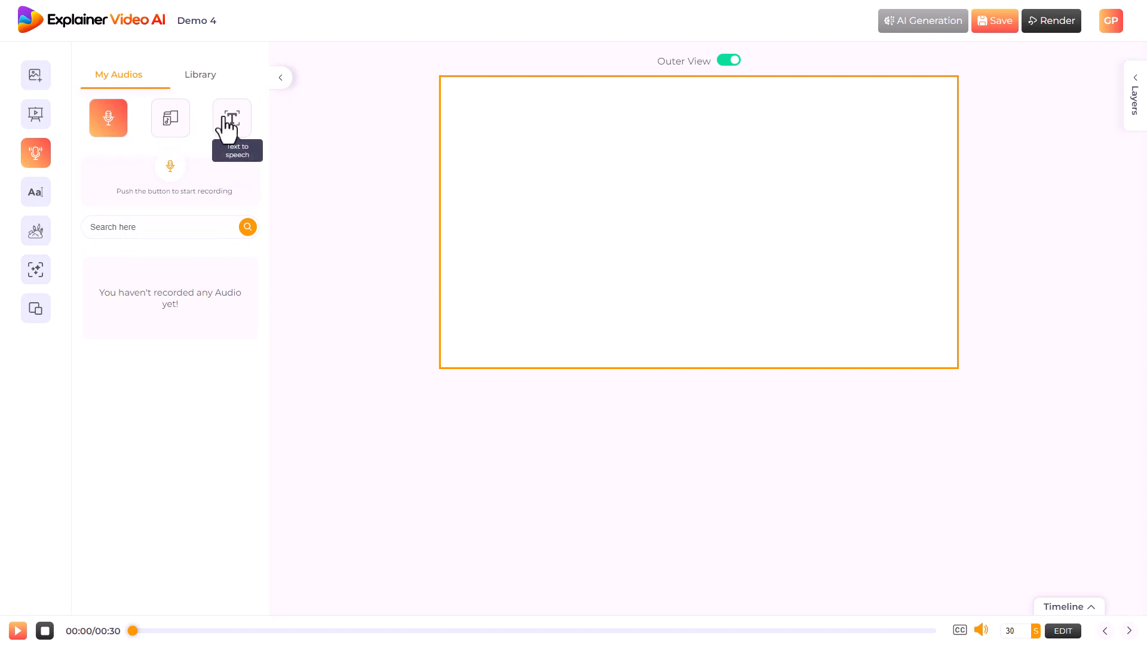
pyautogui.click(227, 131)
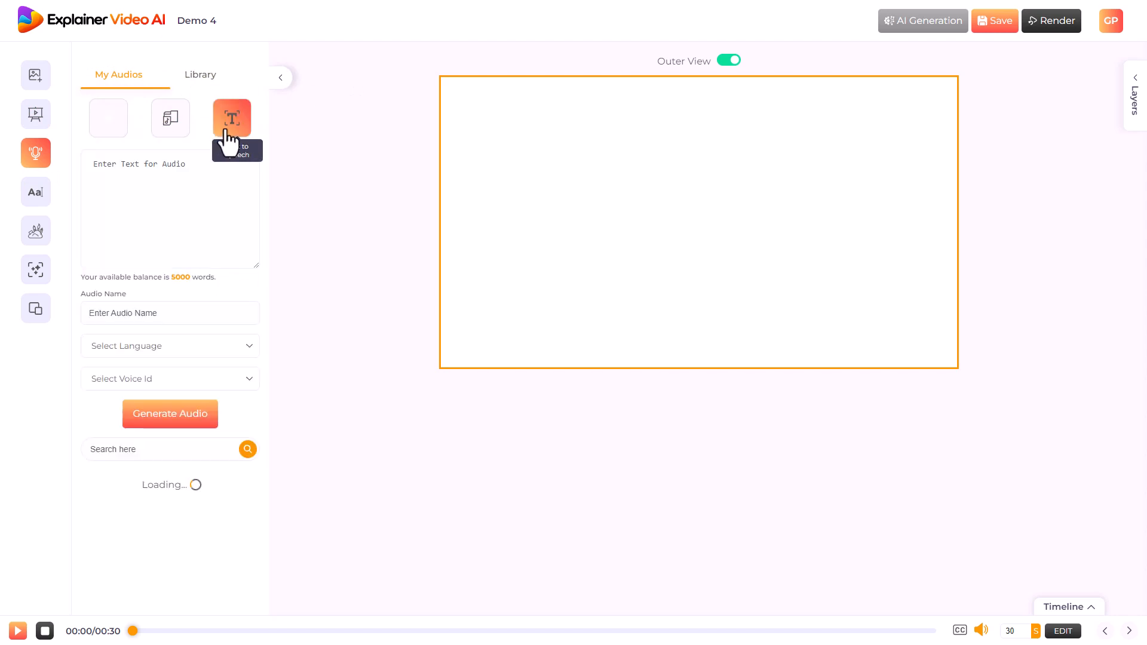
pyautogui.click(179, 190)
pyautogui.write('Hello there and welcome to the product demo')
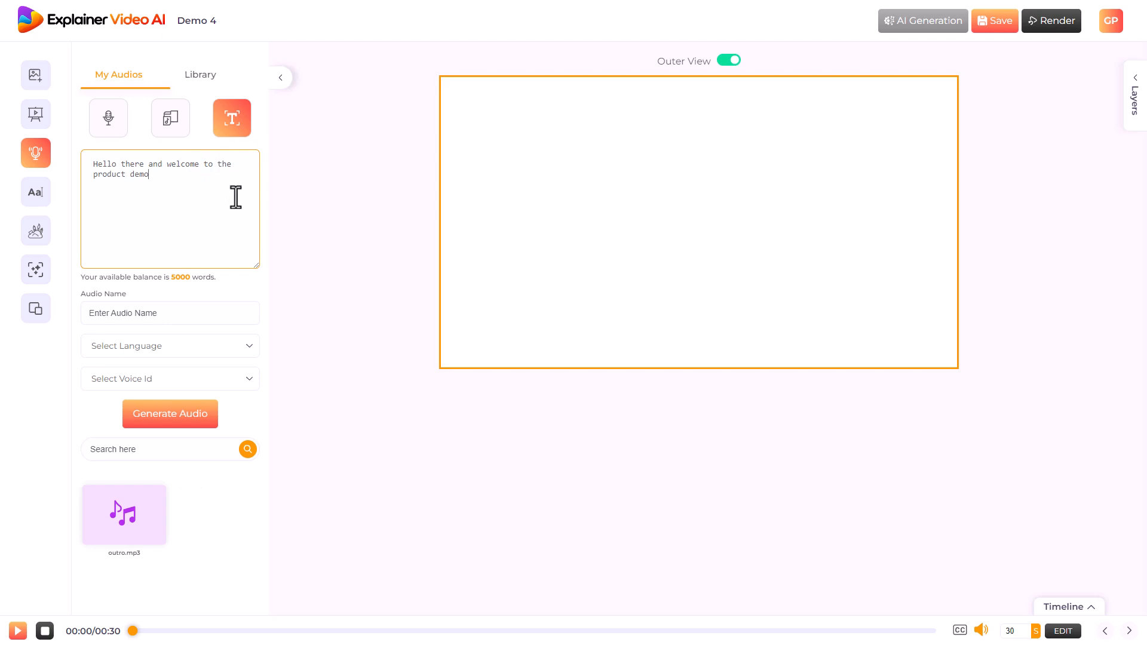
pyautogui.click(197, 314)
pyautogui.write('demo')
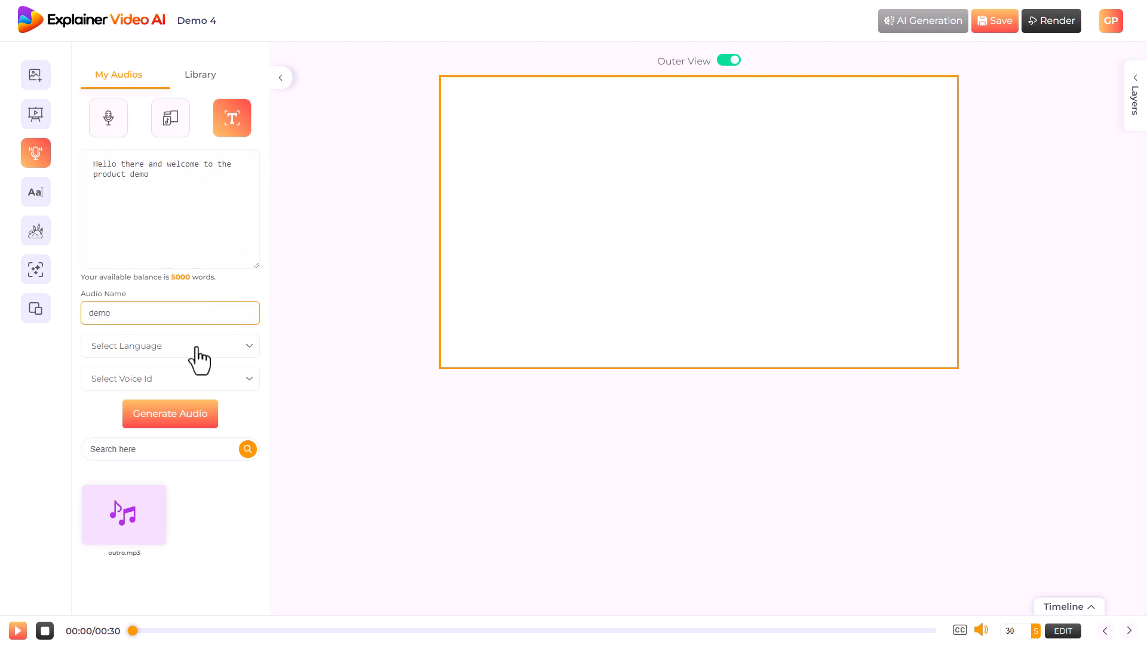
# Step: Set the text-to-speech language to English (United Kingdom)
pyautogui.click(200, 357)
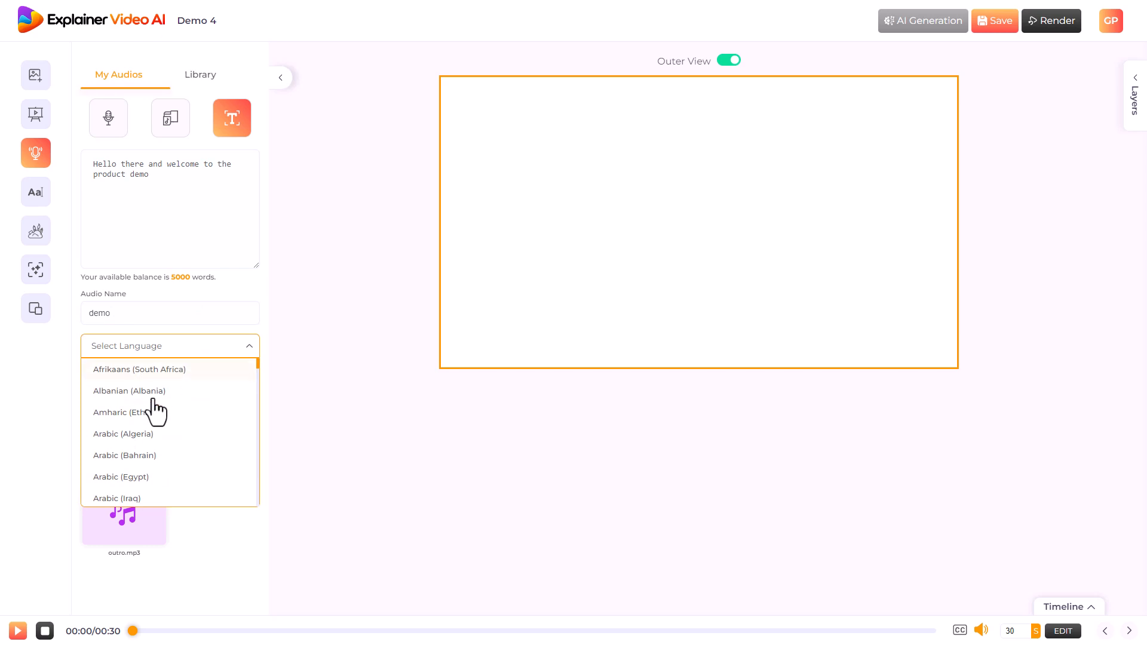
pyautogui.scroll(-8, 157, 421)
pyautogui.scroll(-10, 160, 425)
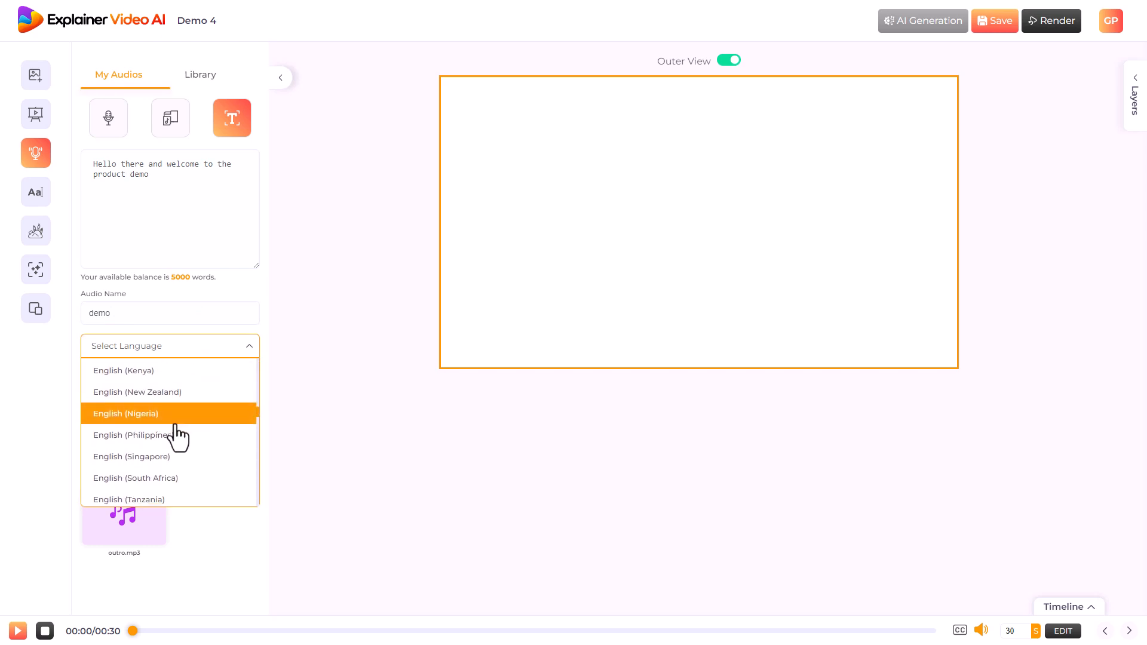
pyautogui.scroll(-2, 174, 436)
pyautogui.scroll(2, 176, 439)
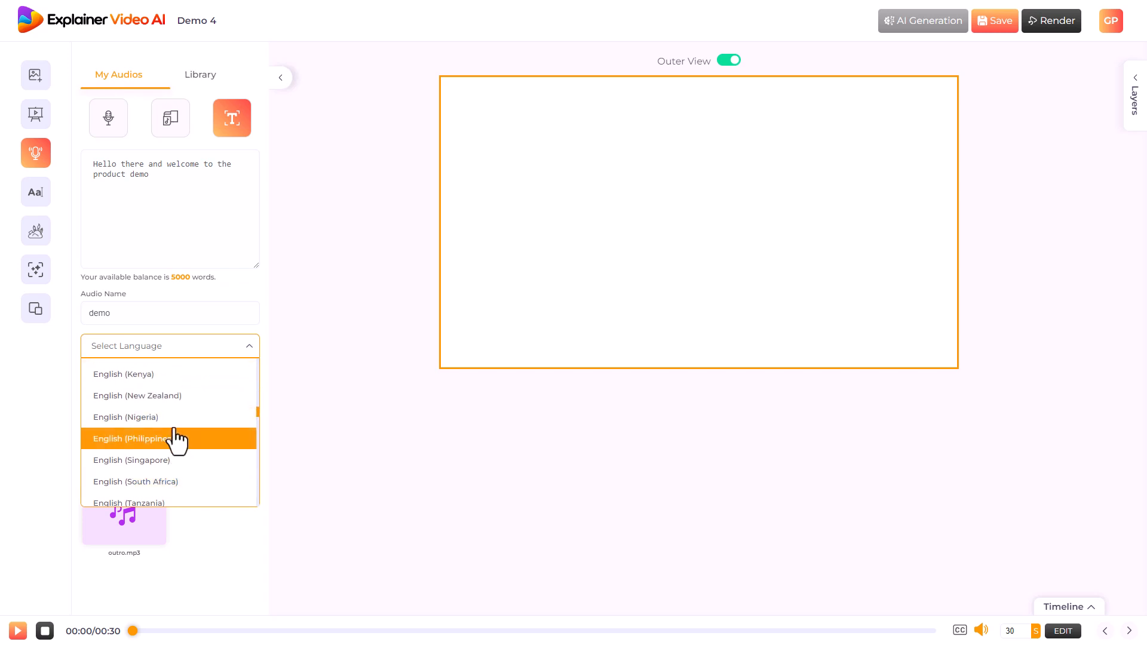
pyautogui.scroll(-4, 175, 433)
pyautogui.click(170, 405)
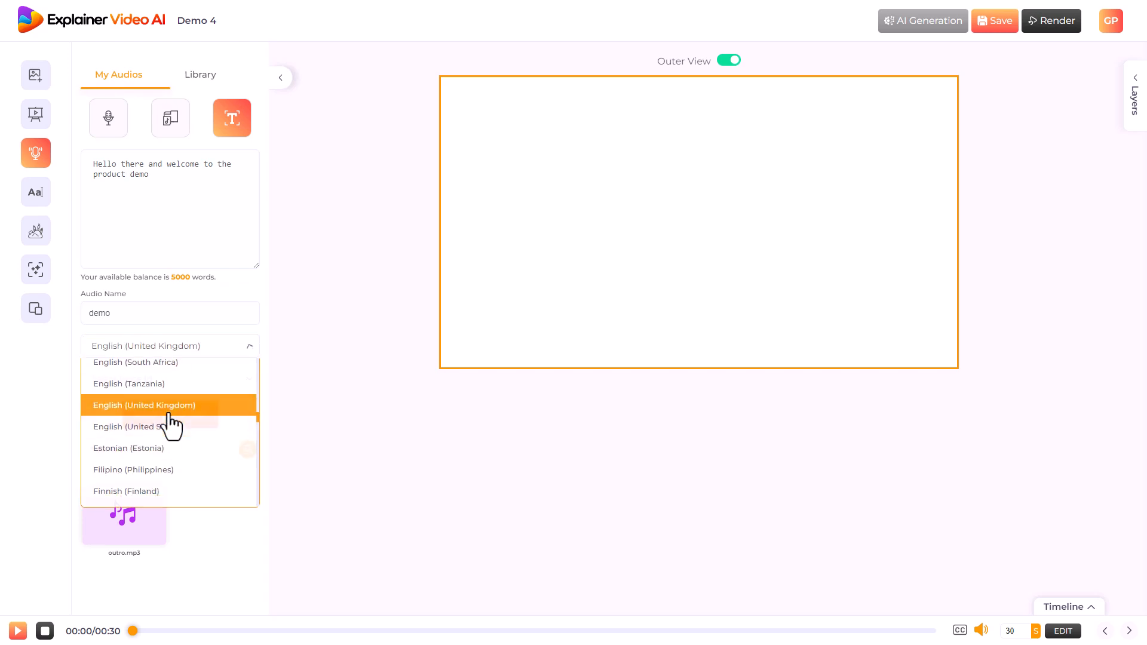
# Step: Choose the Libby (Female) voice, generate the audio and dismiss the notifications
pyautogui.click(157, 385)
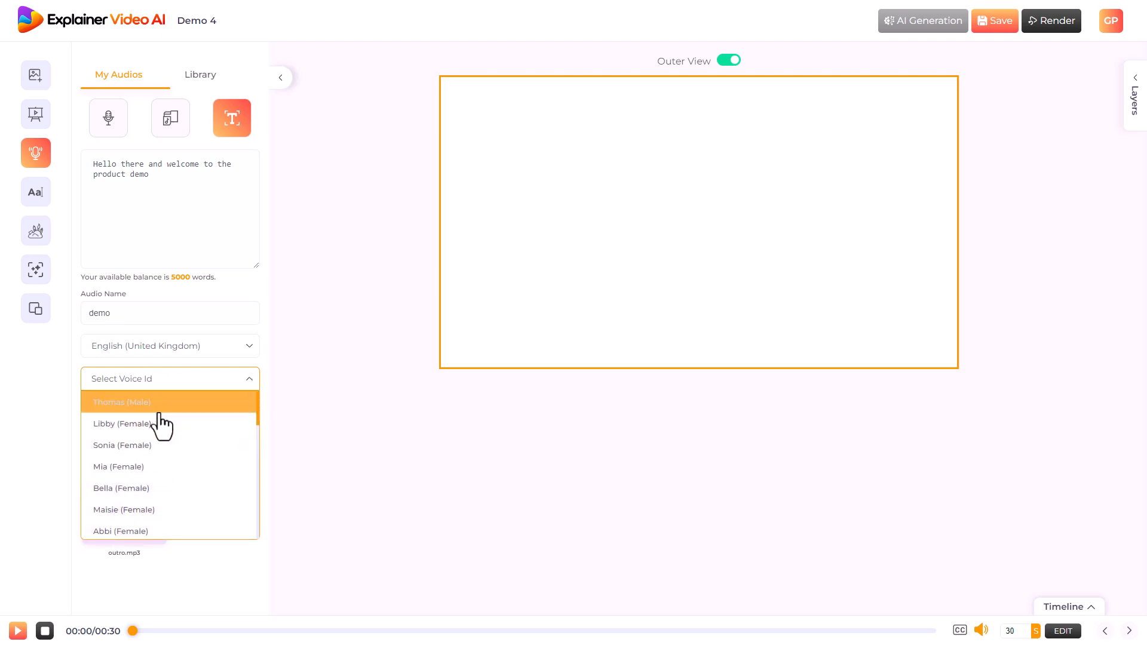
pyautogui.click(158, 422)
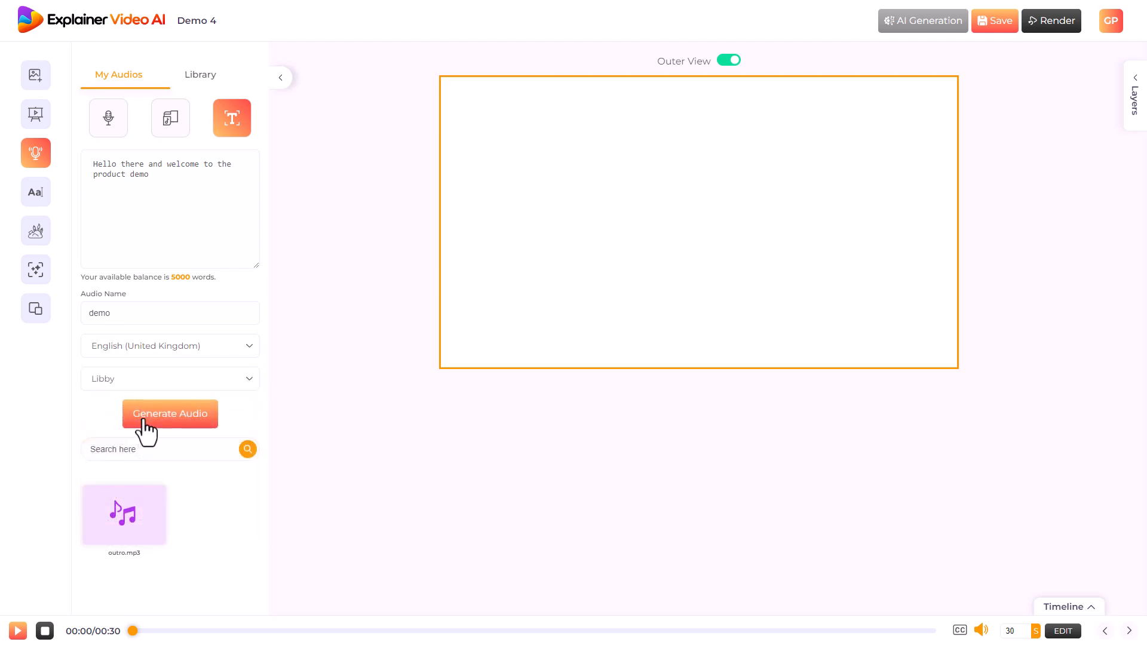
pyautogui.click(144, 422)
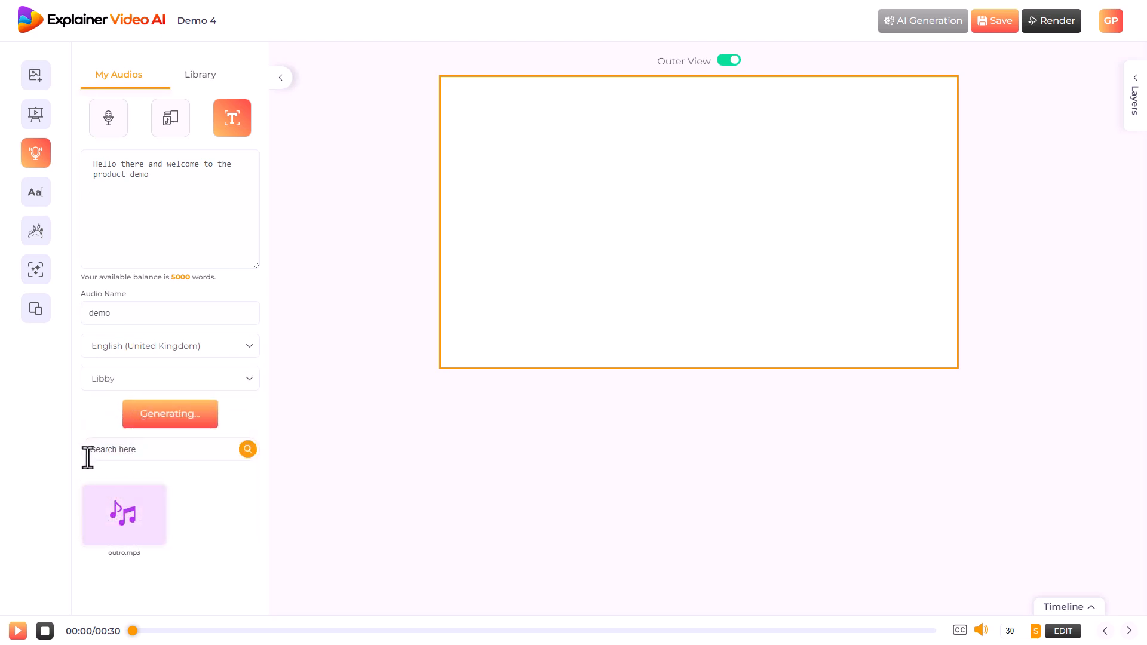
pyautogui.moveTo(97, 515)
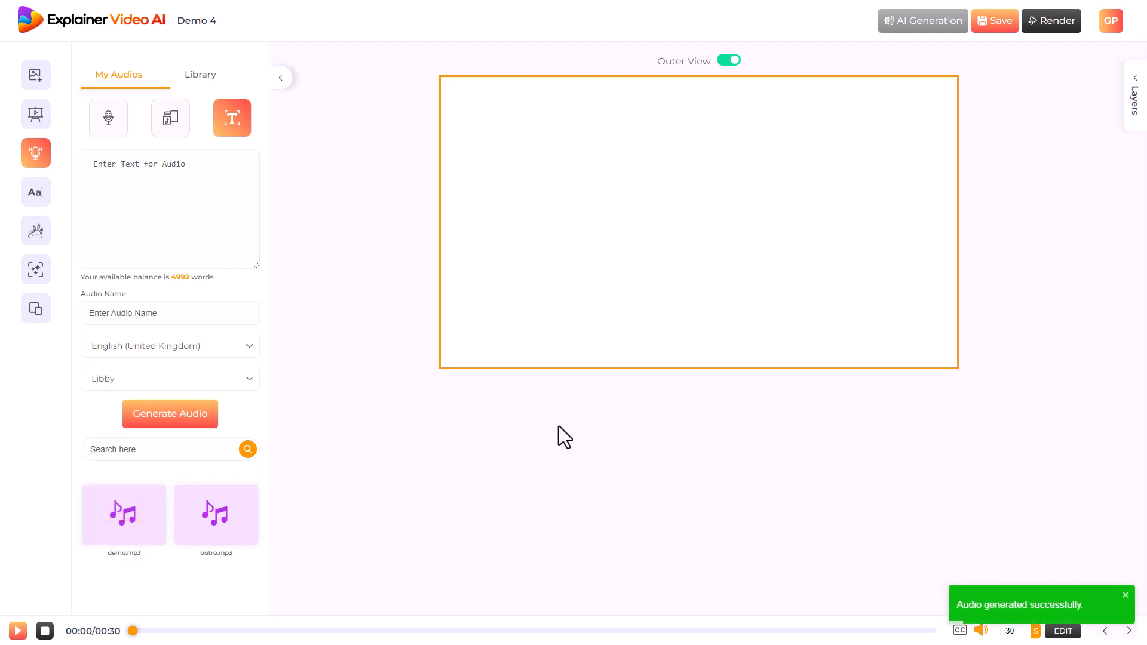
pyautogui.click(1126, 595)
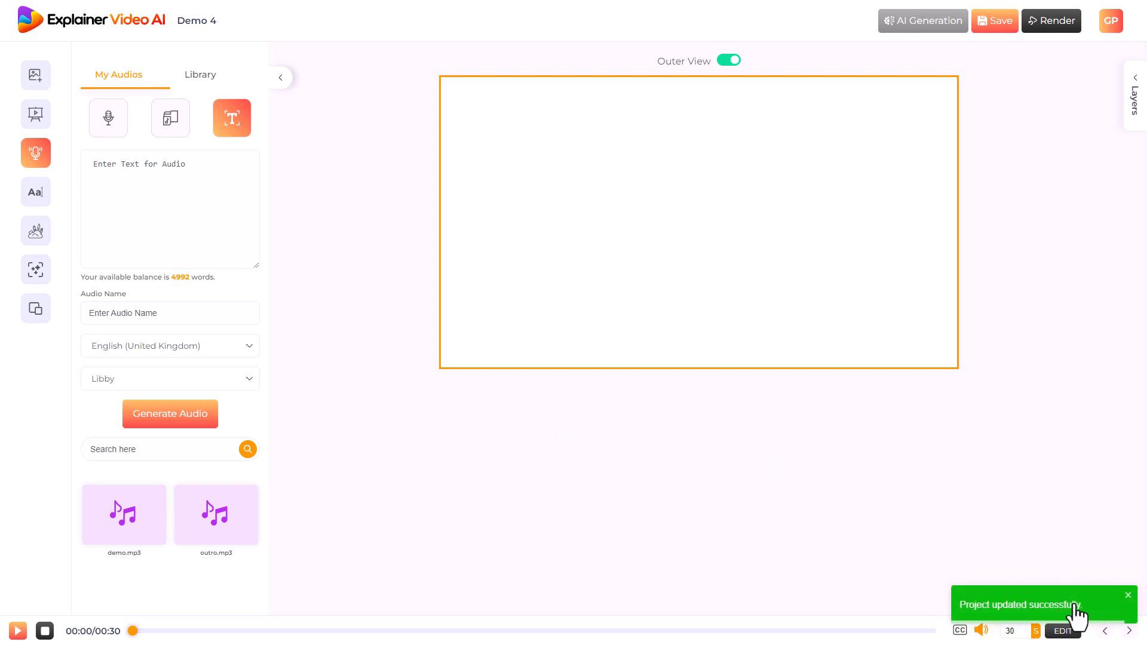
pyautogui.click(1126, 592)
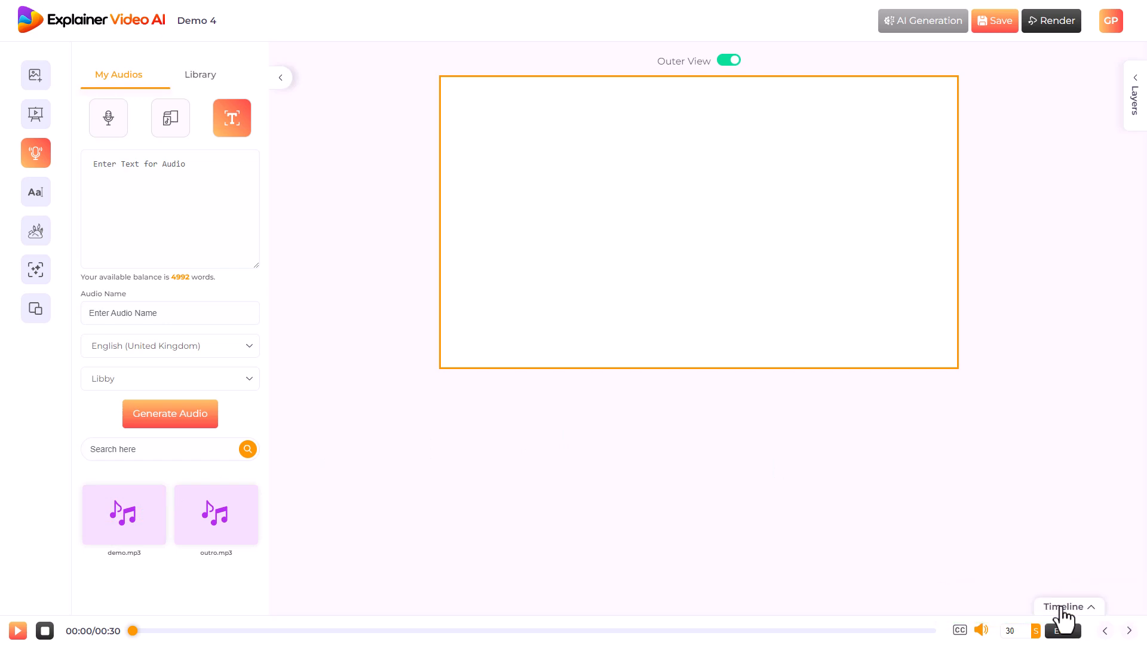
# Step: Expand the timeline and play back the generated voice clip
pyautogui.click(1061, 615)
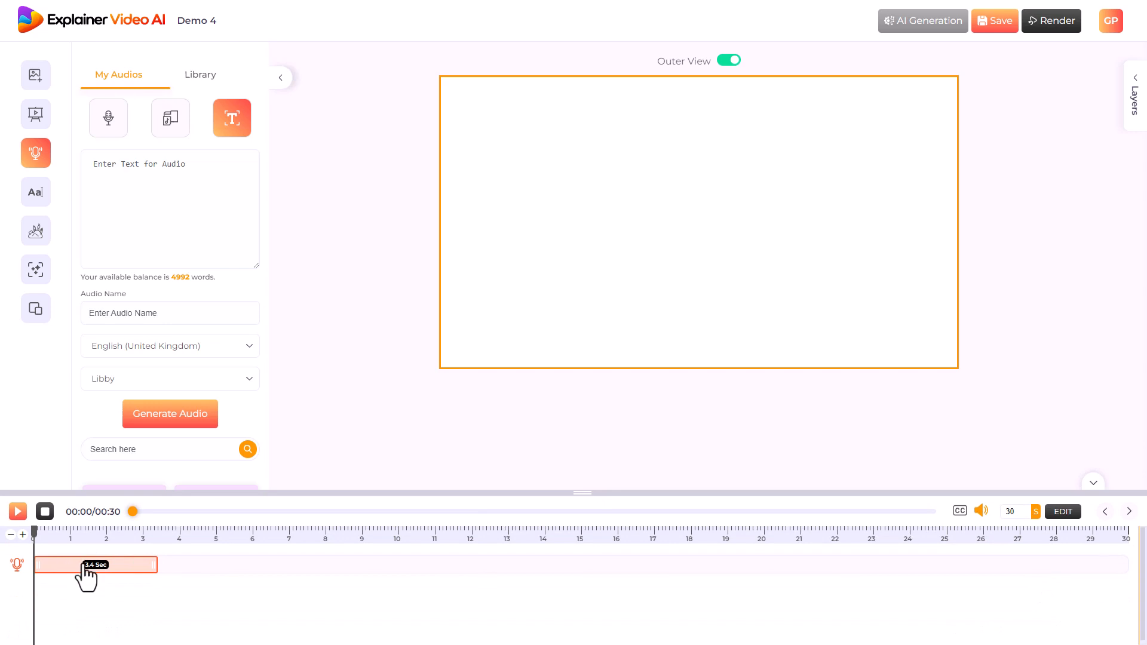
pyautogui.click(17, 511)
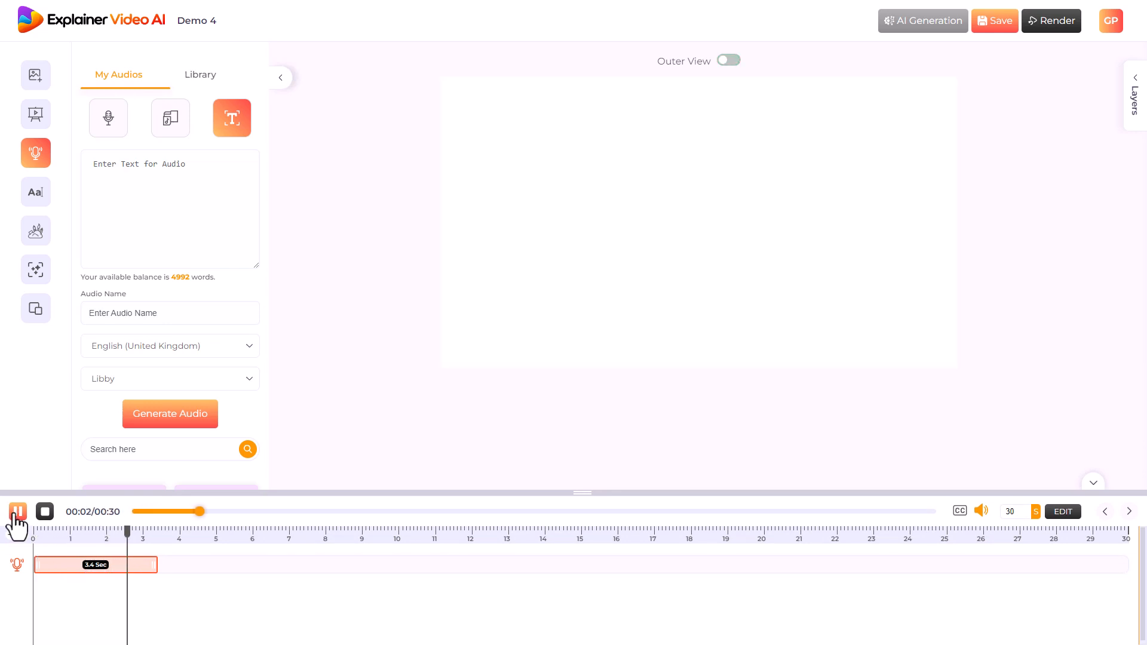
# Step: Add a heading text object, move its clip to the start of the timeline and extend it to about 7.9 seconds
pyautogui.click(35, 192)
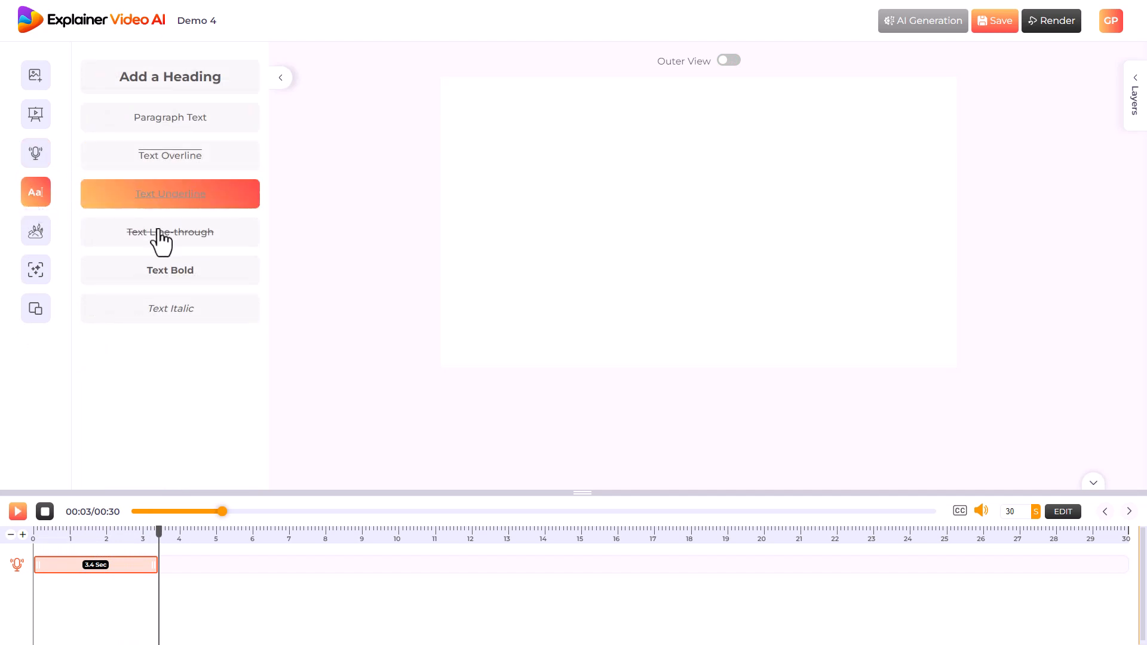
pyautogui.click(178, 84)
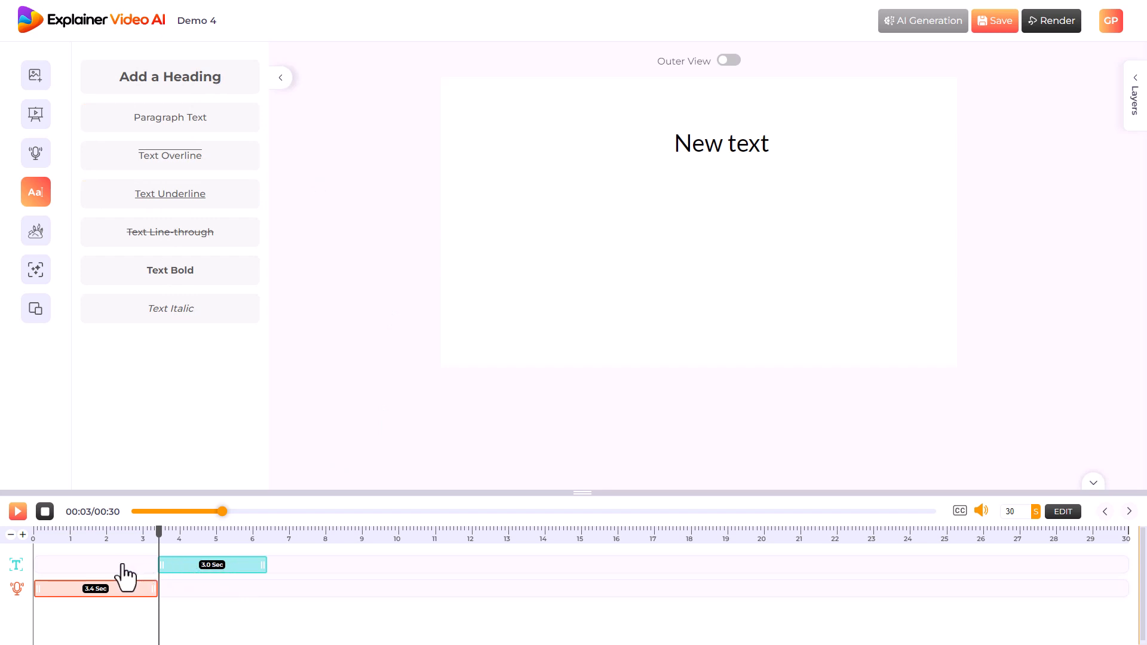
pyautogui.moveTo(173, 565); pyautogui.dragTo(47, 566)
pyautogui.click(90, 567)
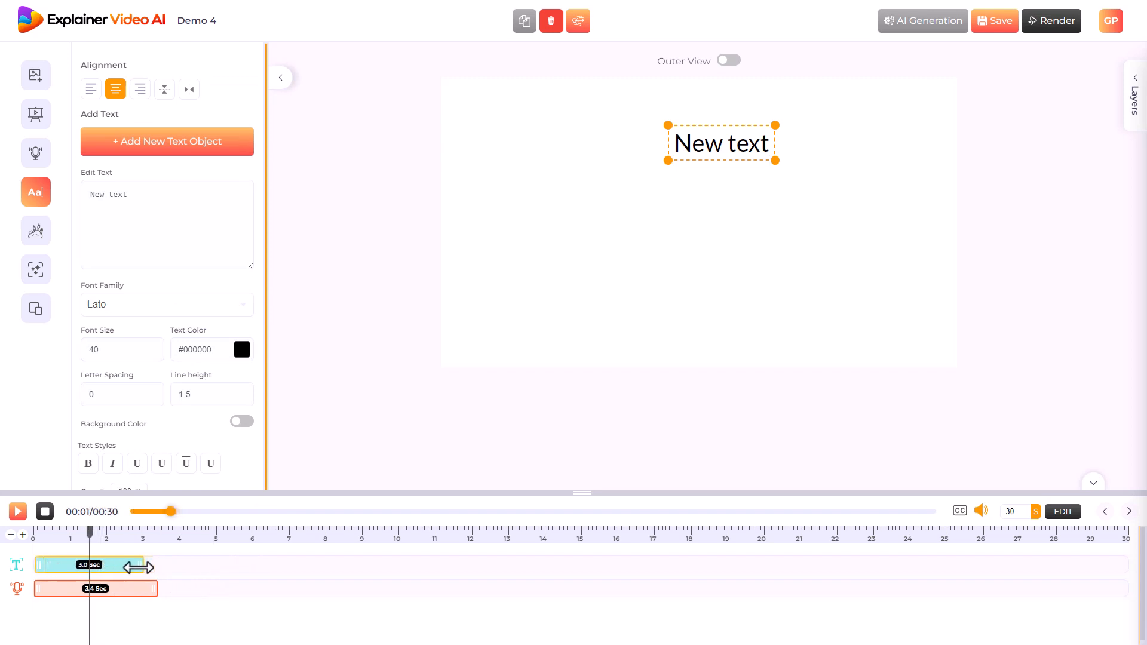
pyautogui.moveTo(139, 568); pyautogui.dragTo(323, 579)
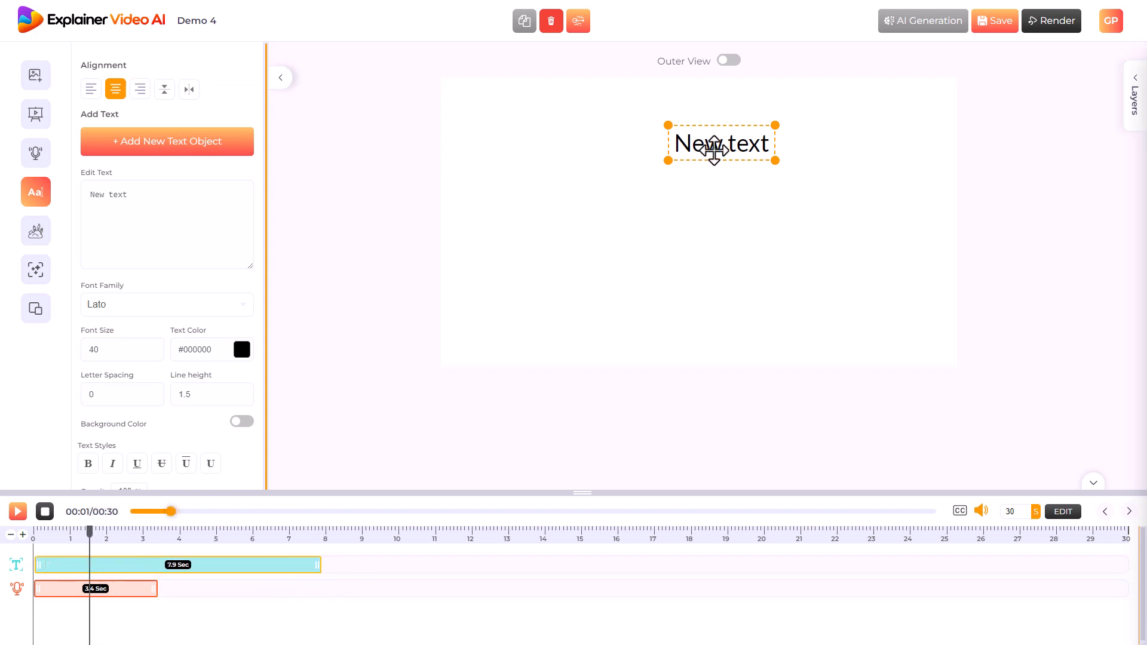
# Step: Replace the heading's placeholder text with "Product Demo"
pyautogui.doubleClick(162, 200)
pyautogui.tripleClick(162, 200)
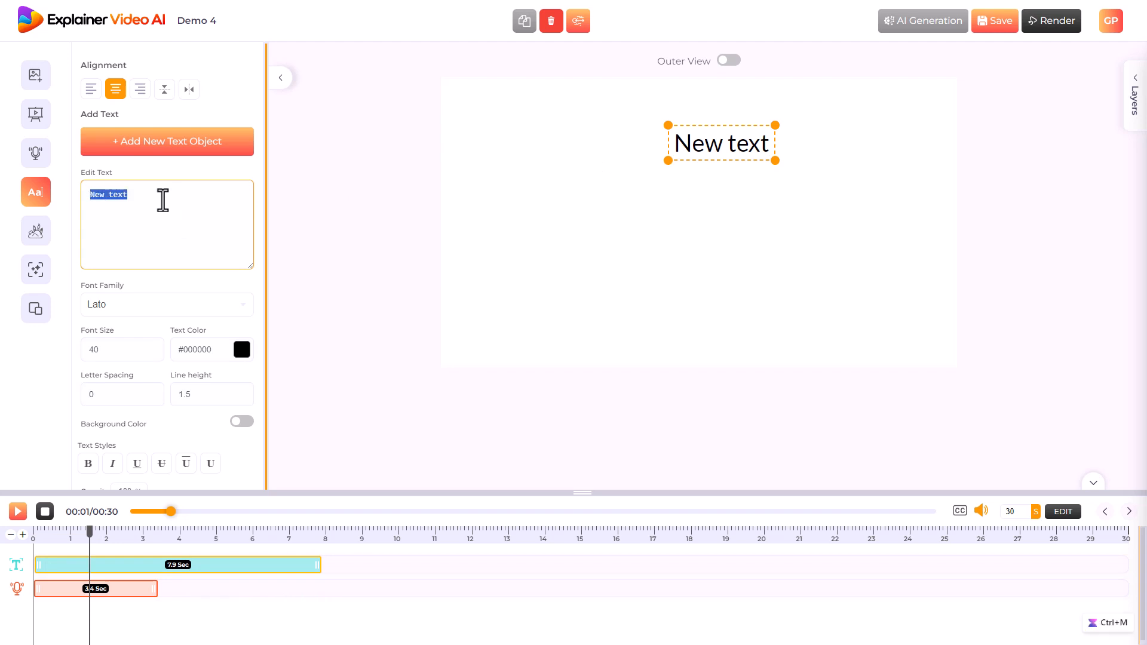
pyautogui.write('Product Demo')
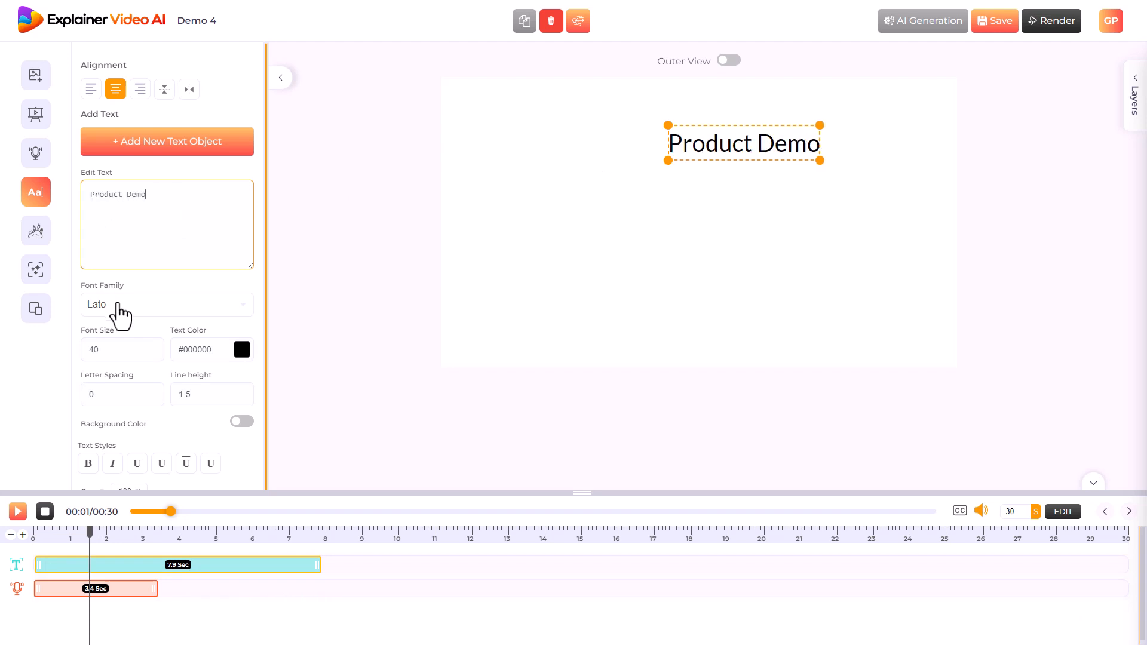
# Step: Set the heading's font family to Bungee Inline
pyautogui.click(120, 306)
pyautogui.scroll(-5, 139, 382)
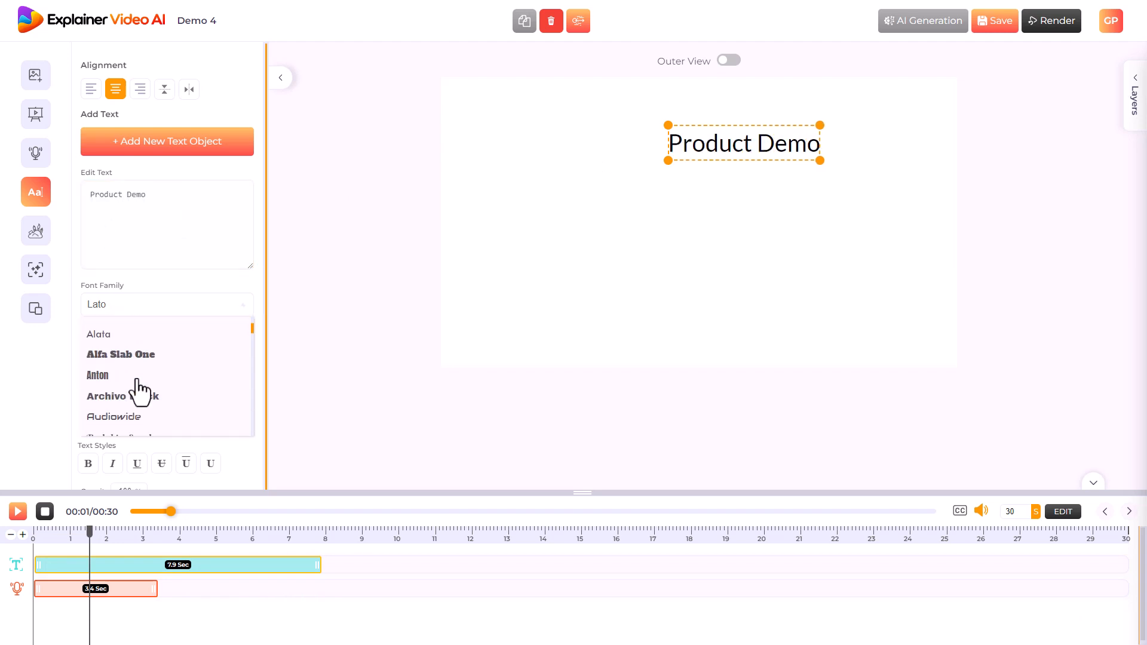
pyautogui.scroll(-4, 144, 391)
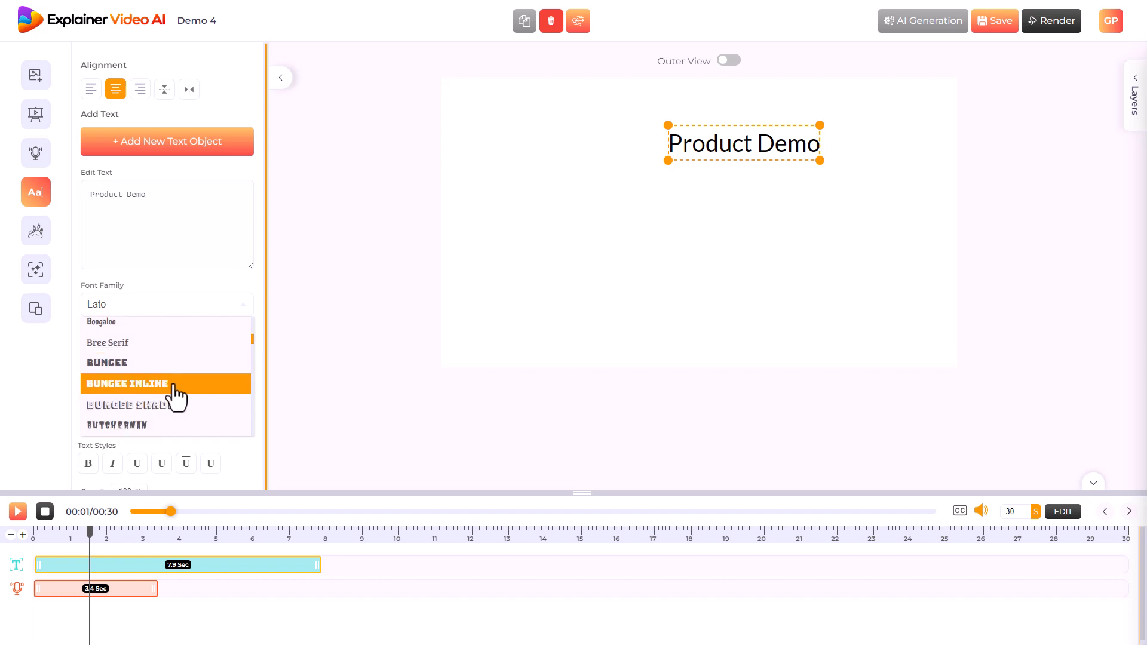
pyautogui.click(174, 389)
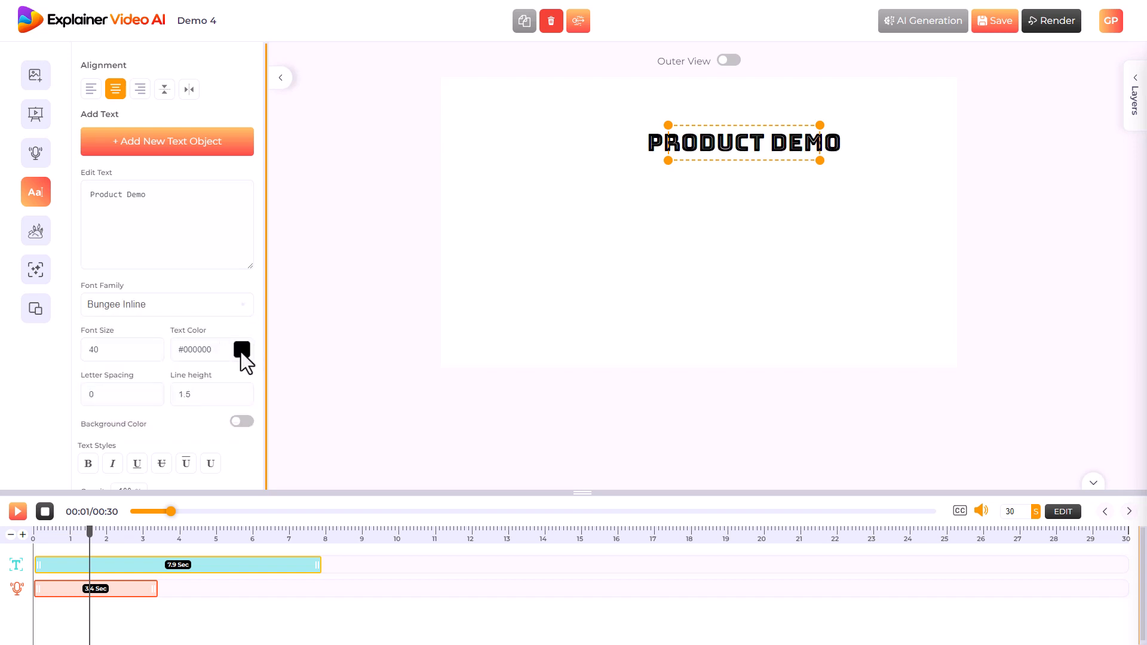
# Step: Turn on the heading's background color and set it to red #f13030
pyautogui.click(242, 422)
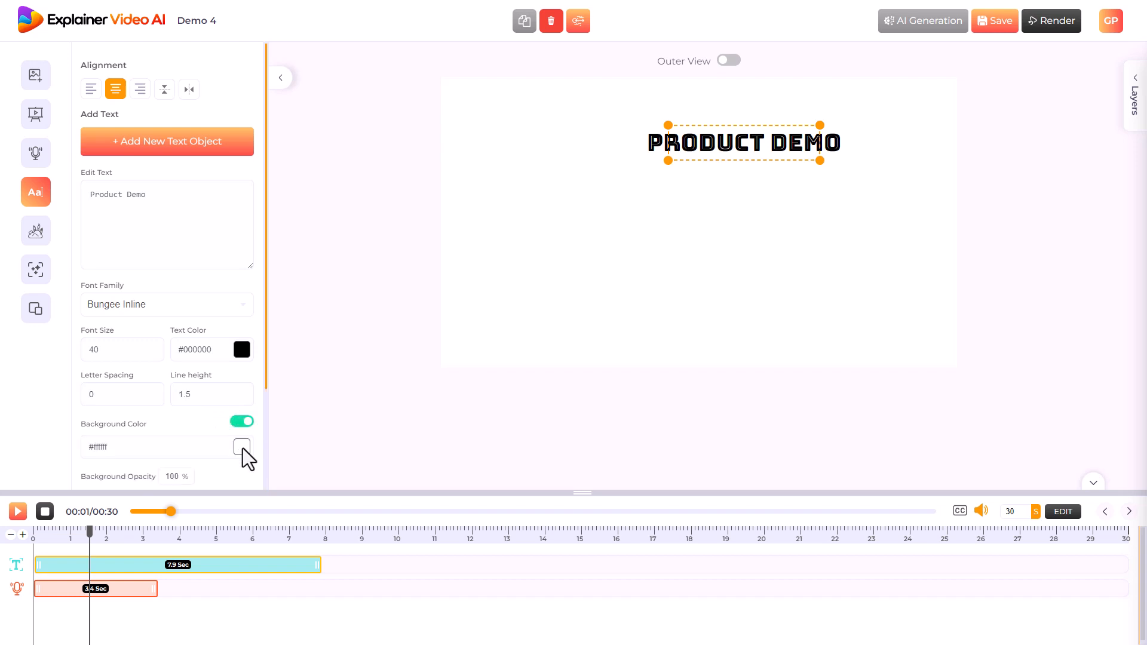
pyautogui.click(242, 448)
pyautogui.click(230, 463)
# Step: Choose a border type for the "Product Demo" heading
pyautogui.scroll(-2, 138, 367)
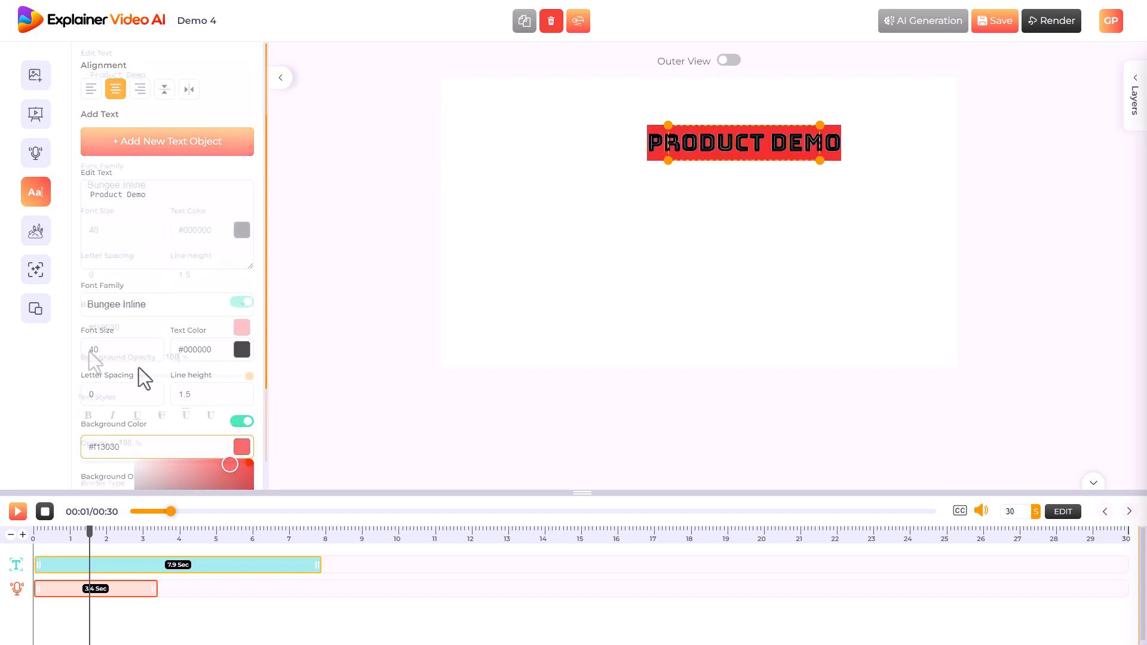
pyautogui.scroll(-2, 119, 359)
pyautogui.click(129, 295)
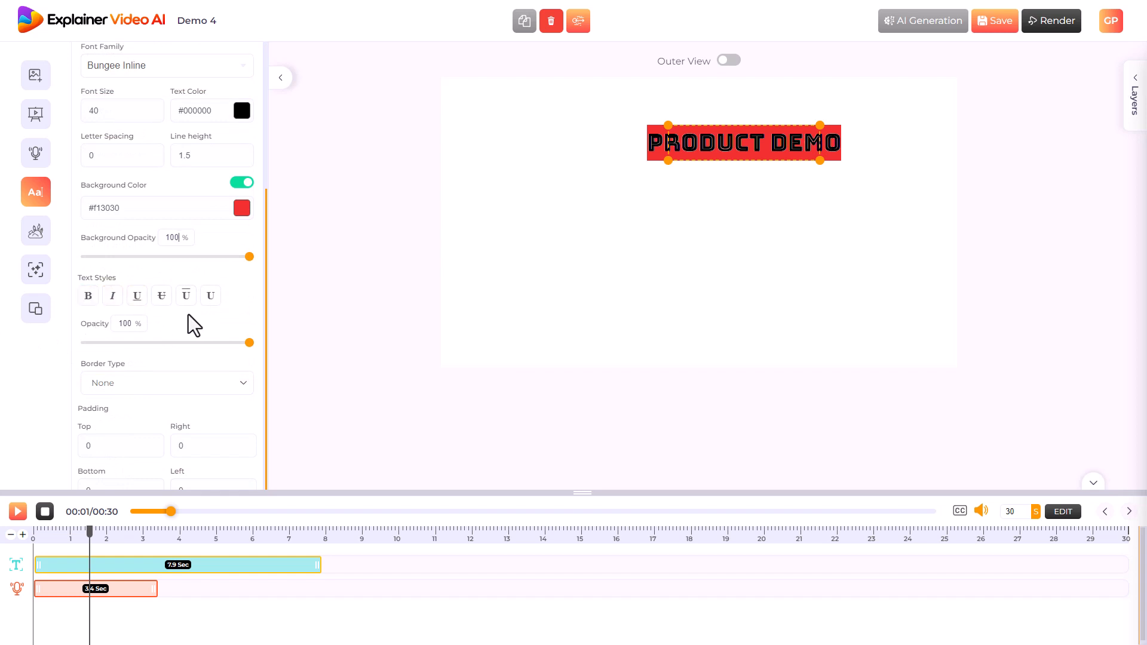
pyautogui.scroll(-1, 179, 314)
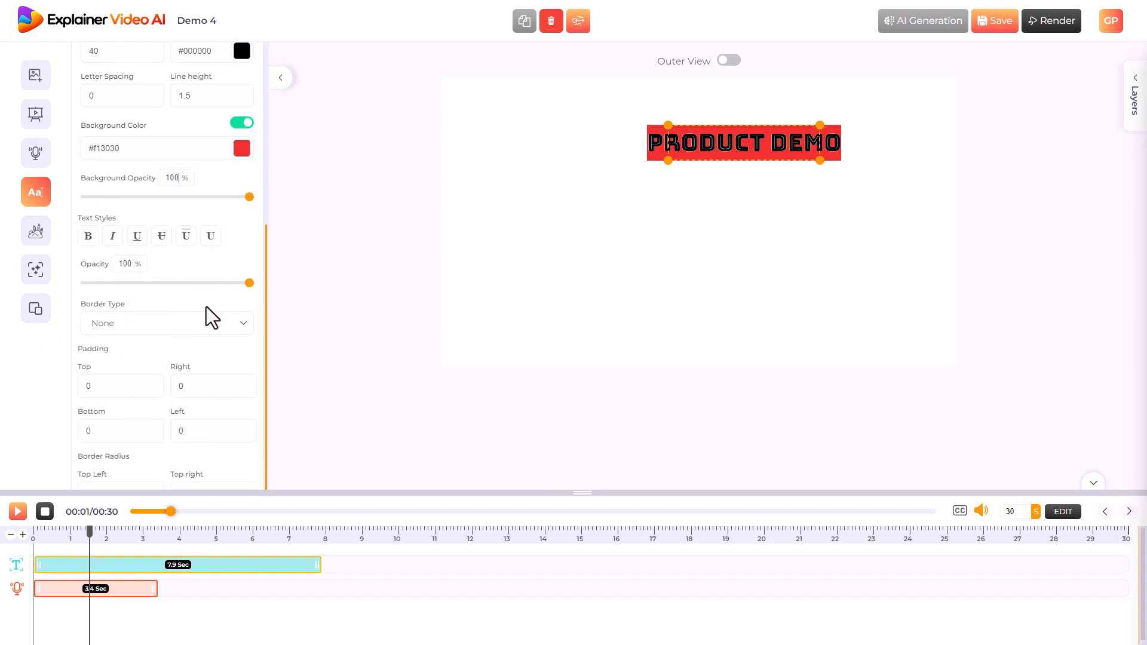
pyautogui.click(244, 334)
pyautogui.click(192, 367)
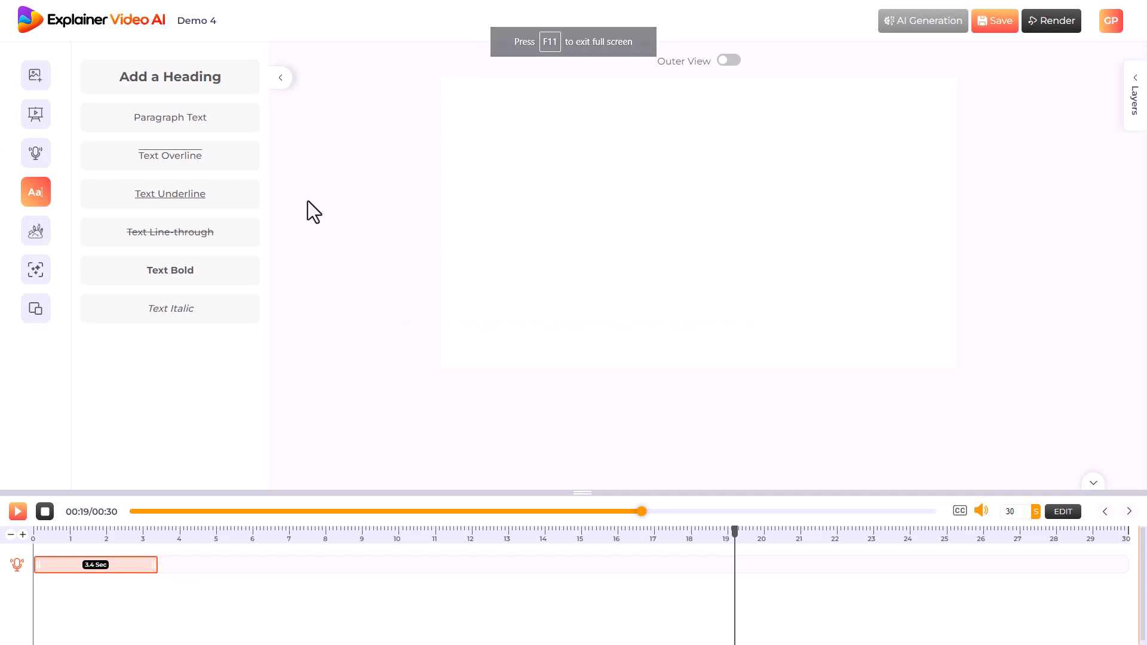
# Step: Save the project and add a new "Product Demo" heading in Archivo Black at size 45
pyautogui.click(992, 23)
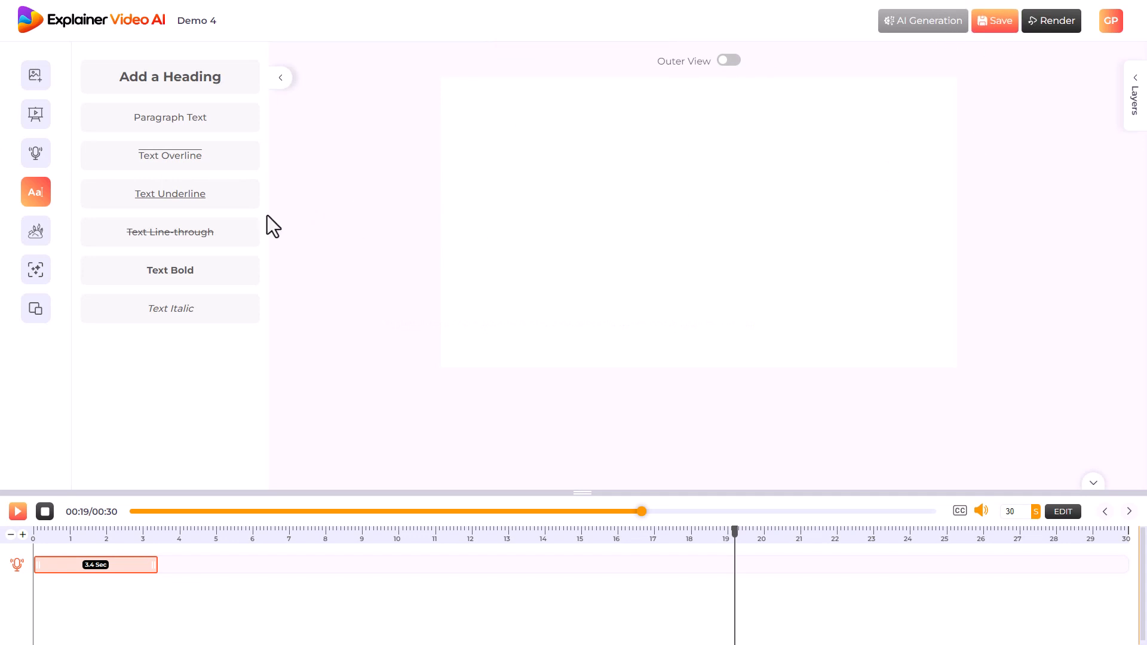
pyautogui.click(171, 89)
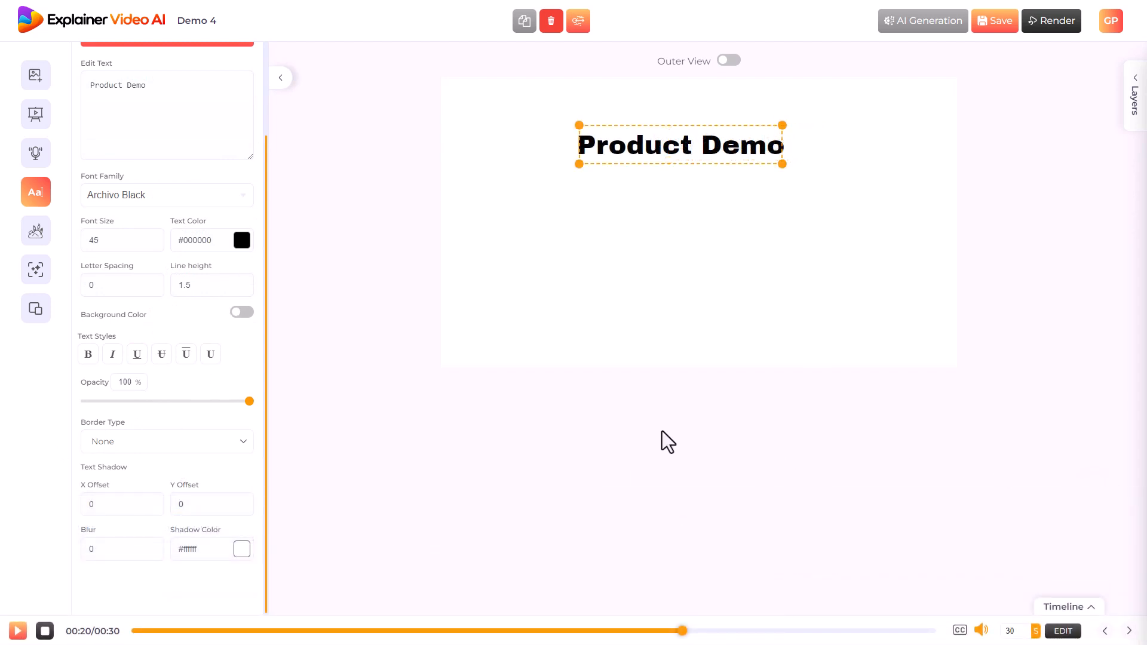
# Step: Set the heading's text shadow color to black (#000000)
pyautogui.click(242, 548)
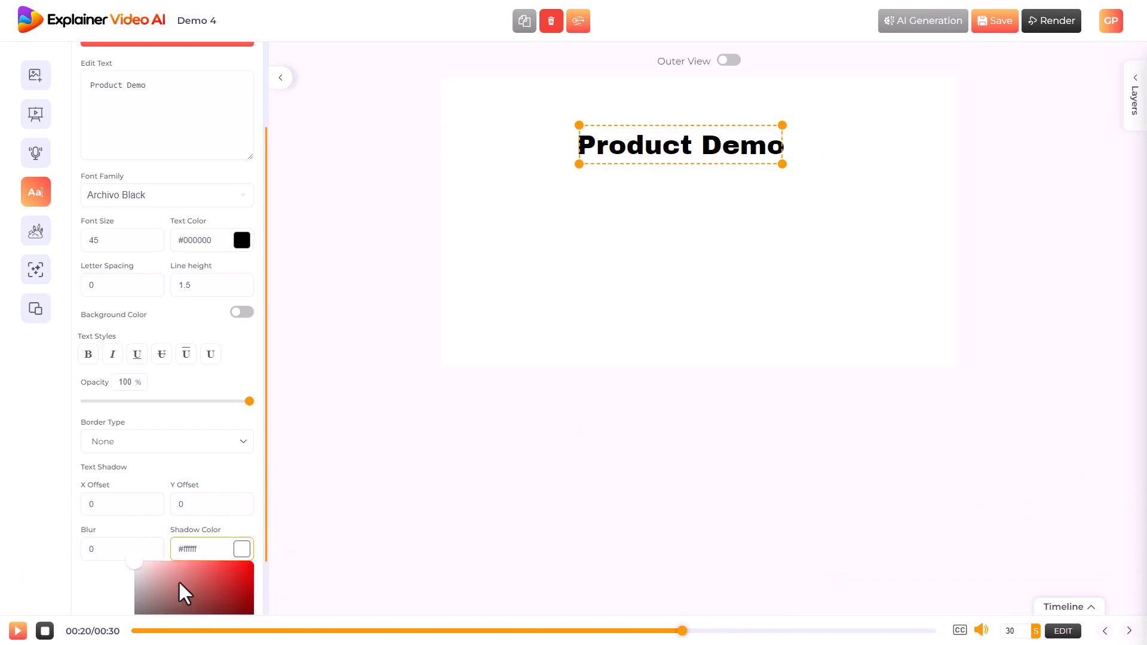
pyautogui.scroll(-1, 115, 583)
pyautogui.moveTo(135, 574); pyautogui.dragTo(111, 623)
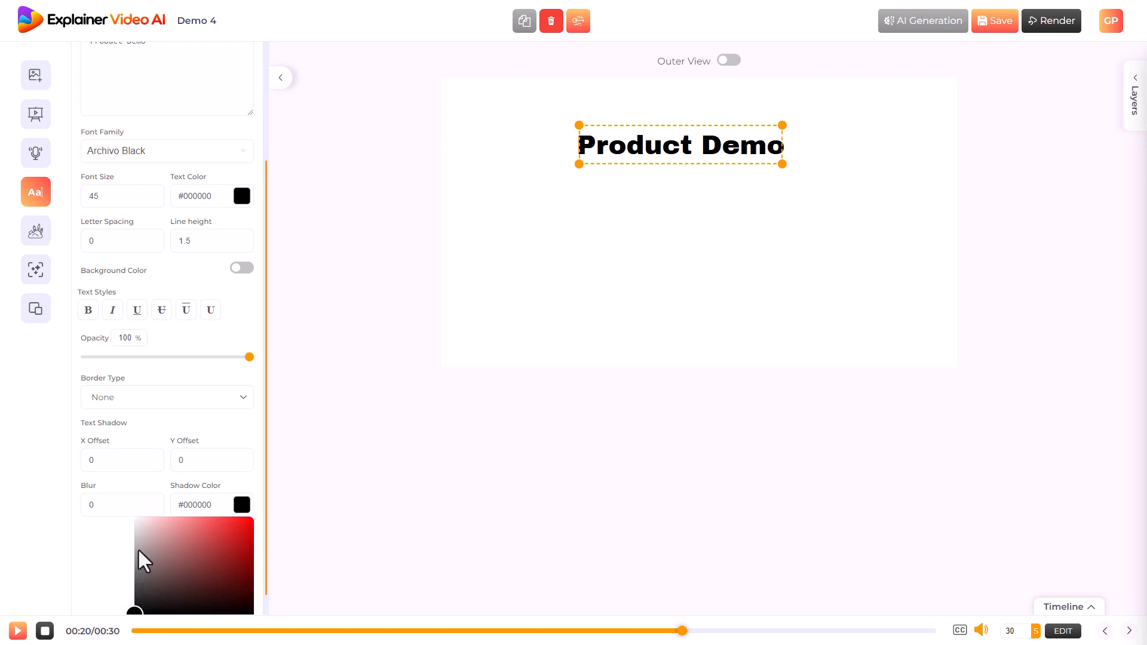
pyautogui.click(107, 536)
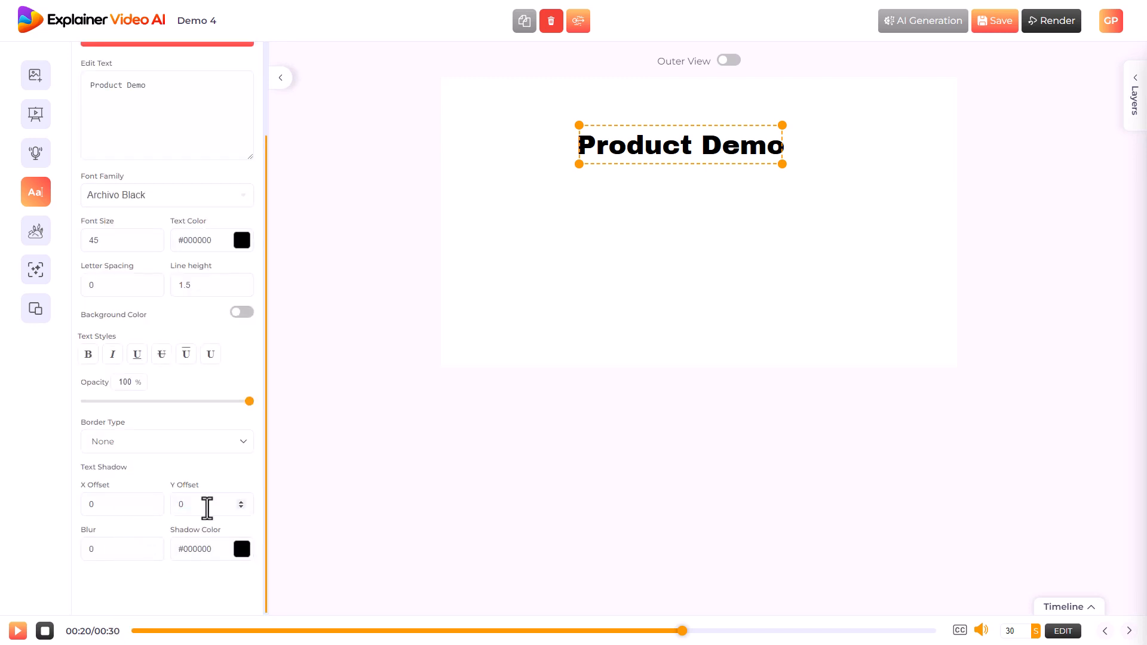
# Step: Set the heading's text shadow to X offset 2, Y offset 2 and blur 7
pyautogui.click(241, 502)
pyautogui.click(241, 501)
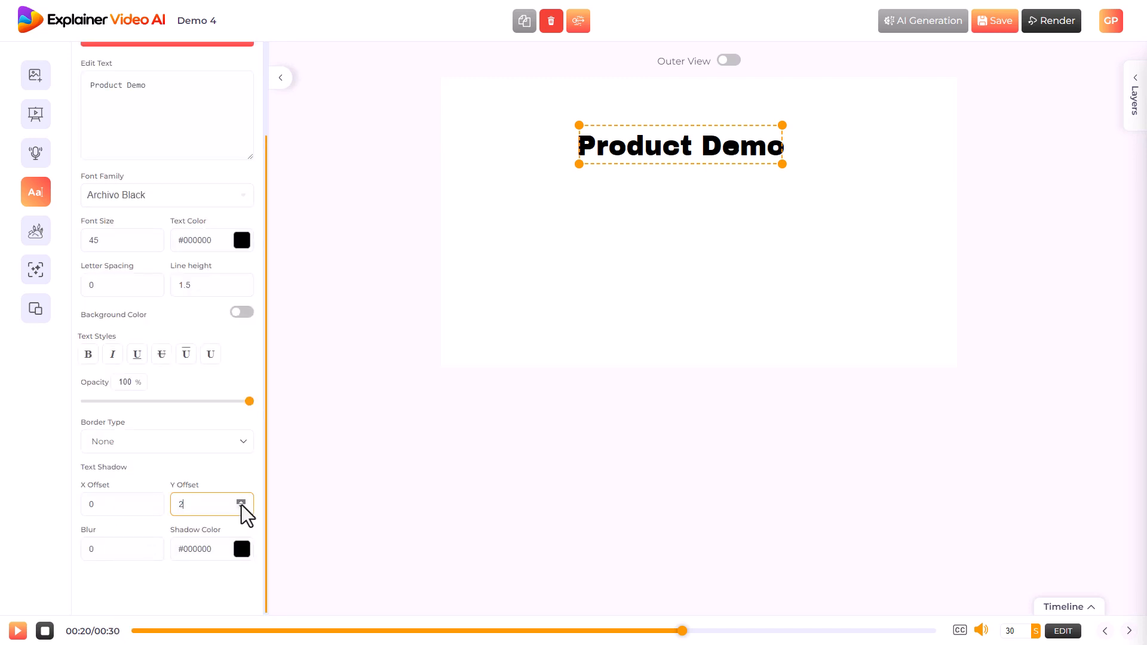
pyautogui.click(152, 503)
pyautogui.click(152, 503)
pyautogui.click(151, 547)
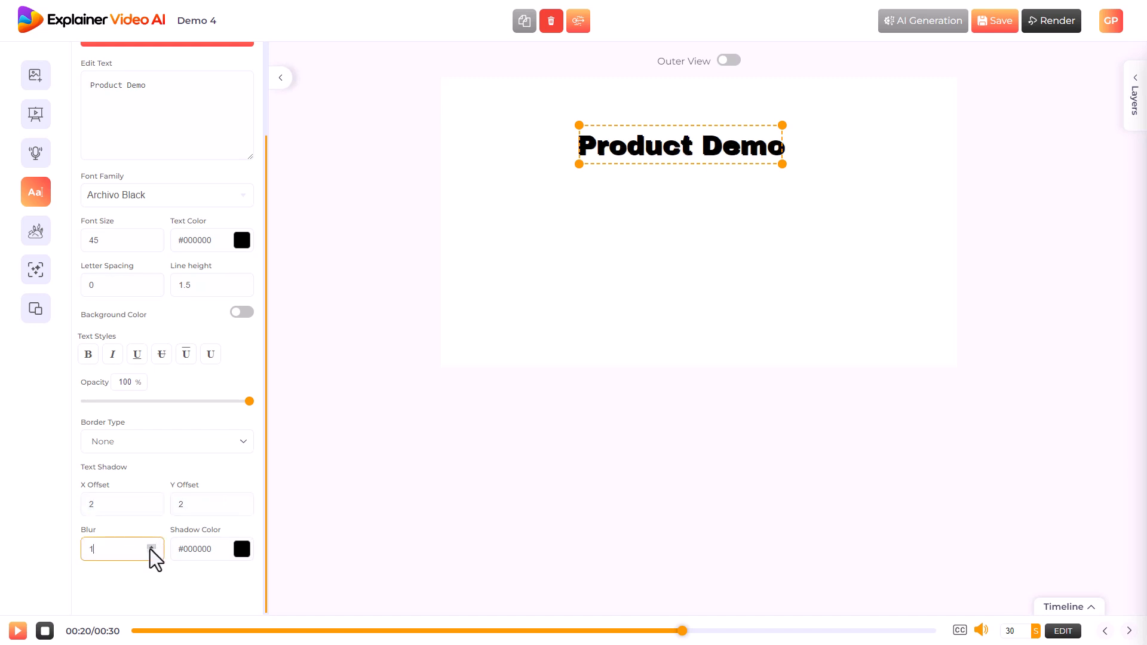
pyautogui.click(150, 548)
pyautogui.click(150, 547)
pyautogui.click(150, 548)
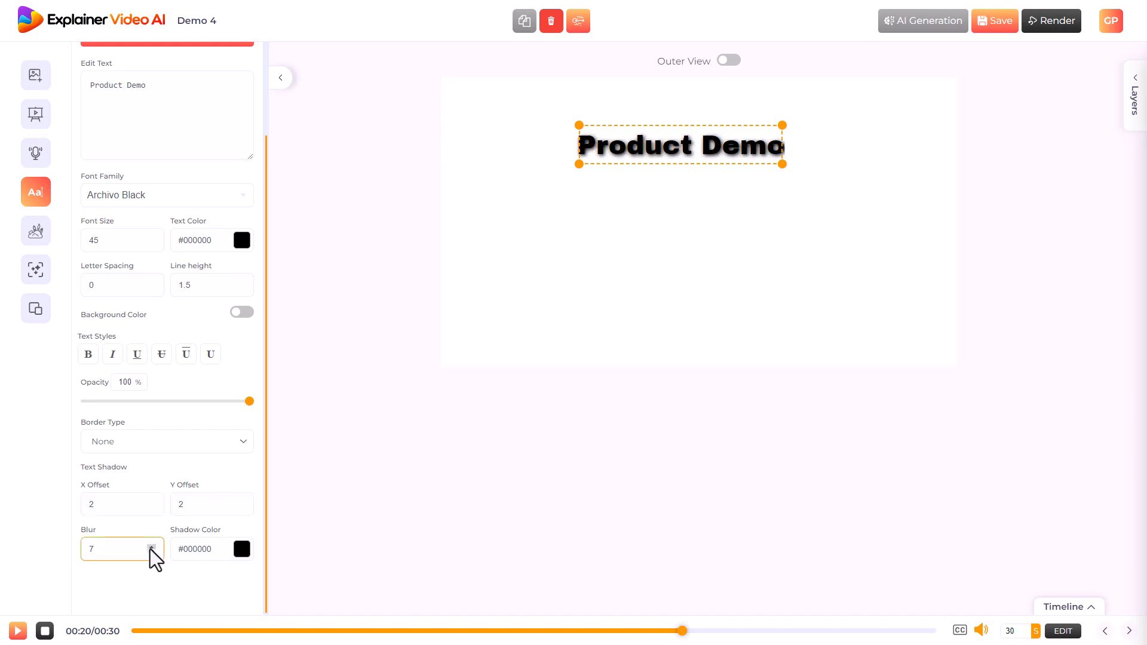
pyautogui.click(151, 552)
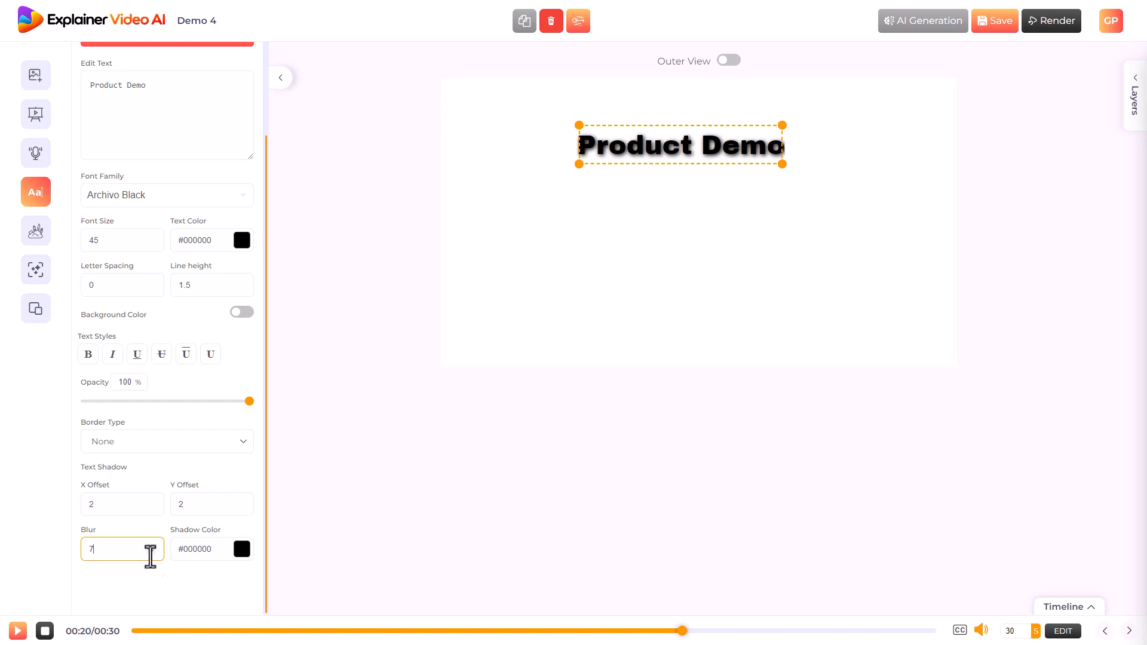
# Step: Show the timeline, move the heading clip to the start and extend it to 3.4 seconds to match the voice clip
pyautogui.click(1068, 606)
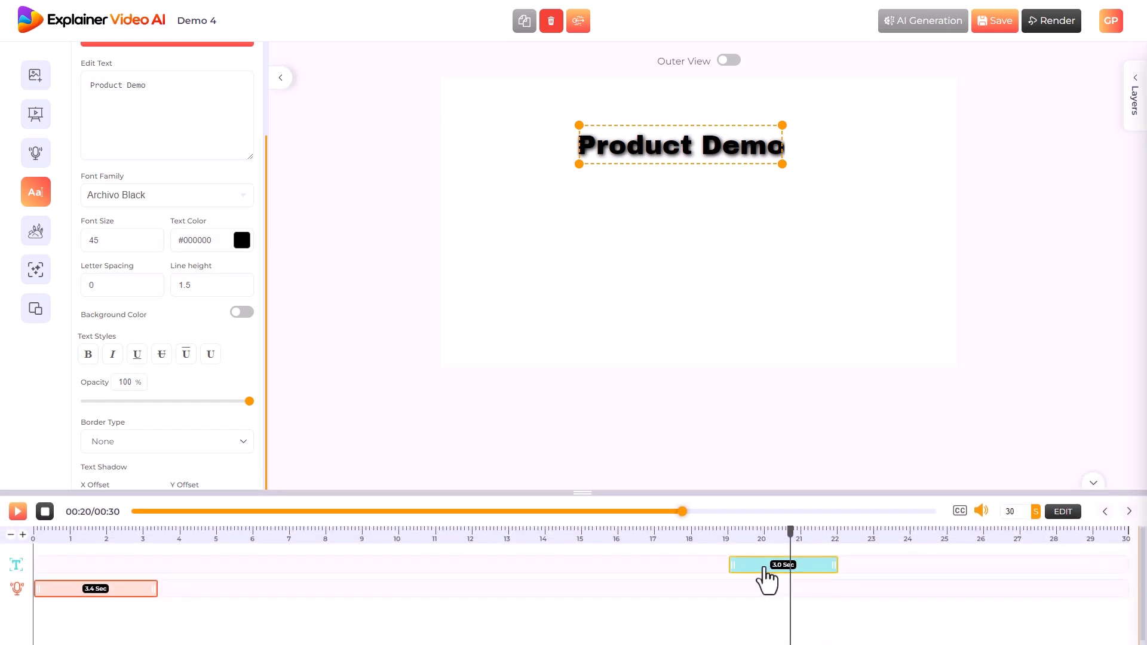
pyautogui.moveTo(765, 569); pyautogui.dragTo(152, 575)
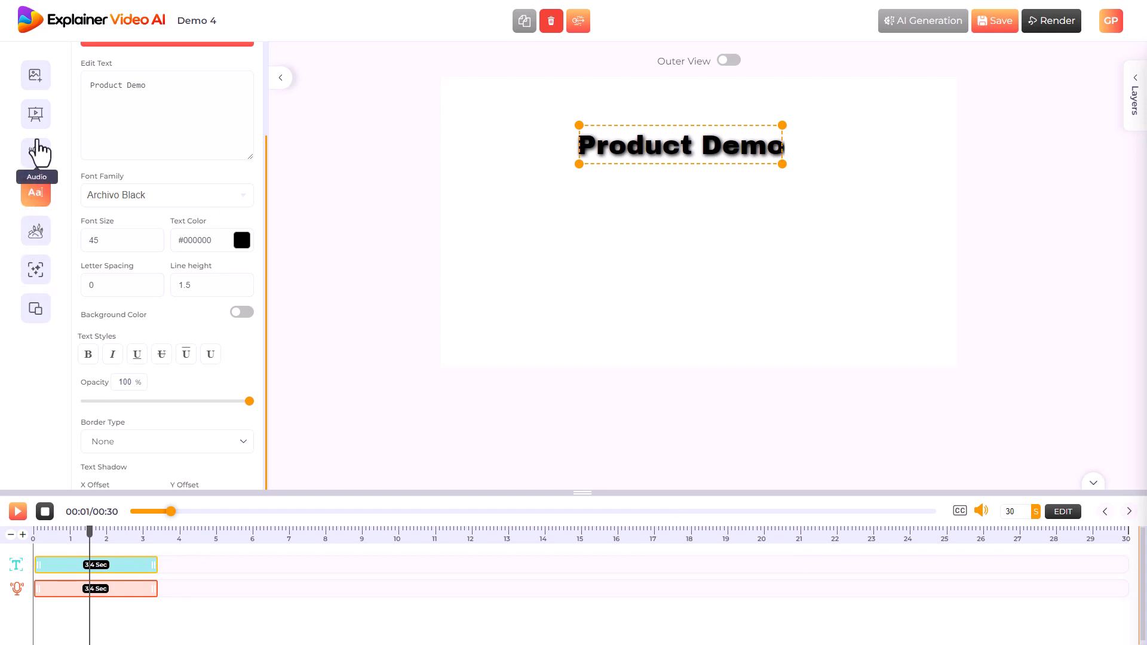
# Step: Add the background video 1678862739299.mp4 from the app library and move its clip to the start of the timeline
pyautogui.click(35, 230)
pyautogui.click(35, 311)
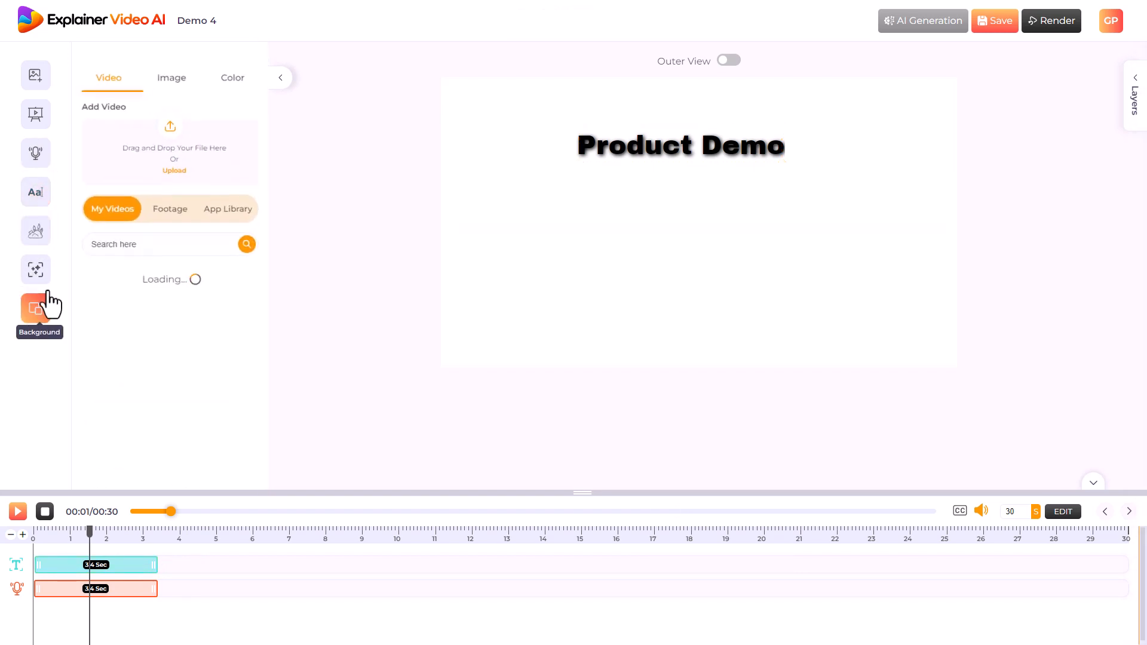
pyautogui.click(229, 208)
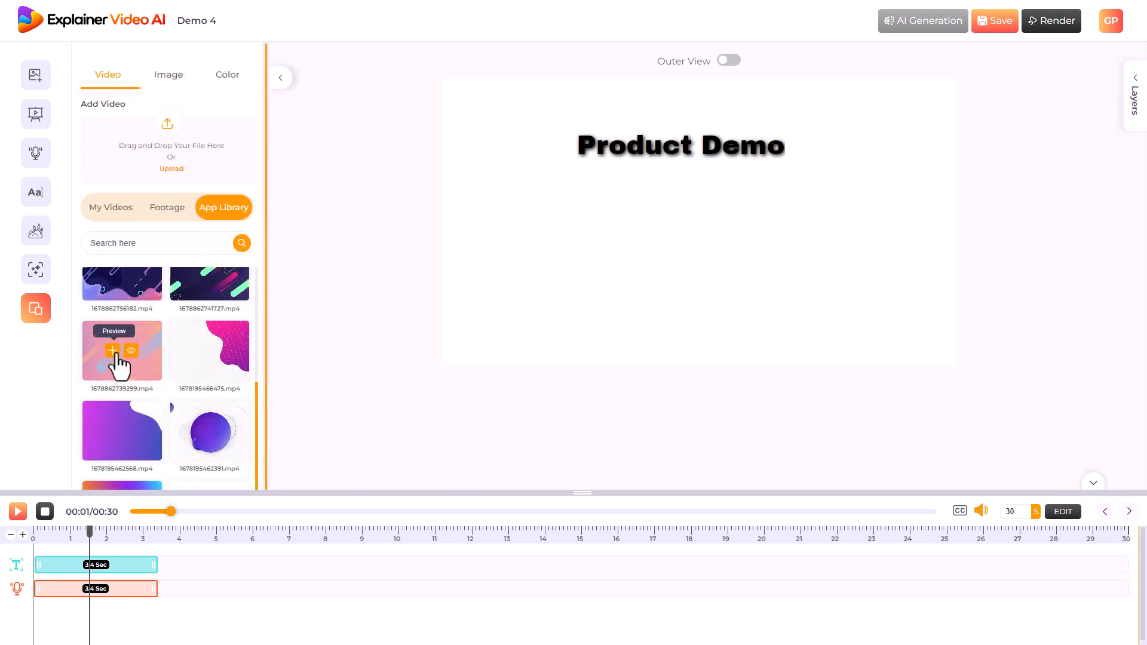
pyautogui.click(113, 351)
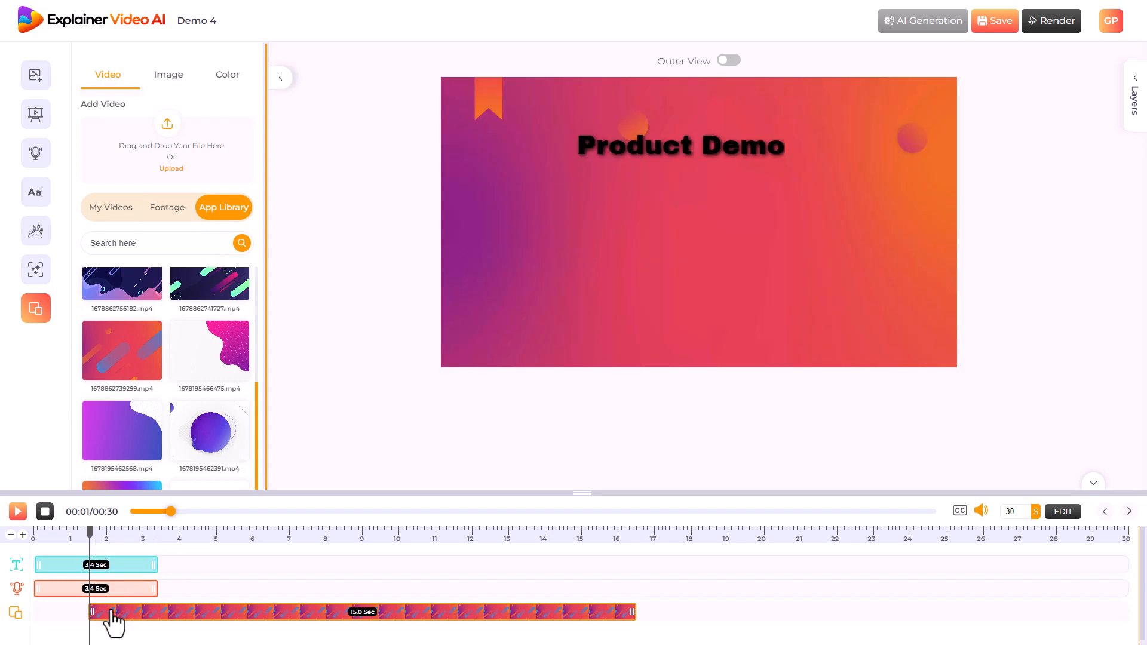
pyautogui.moveTo(137, 615); pyautogui.dragTo(60, 618)
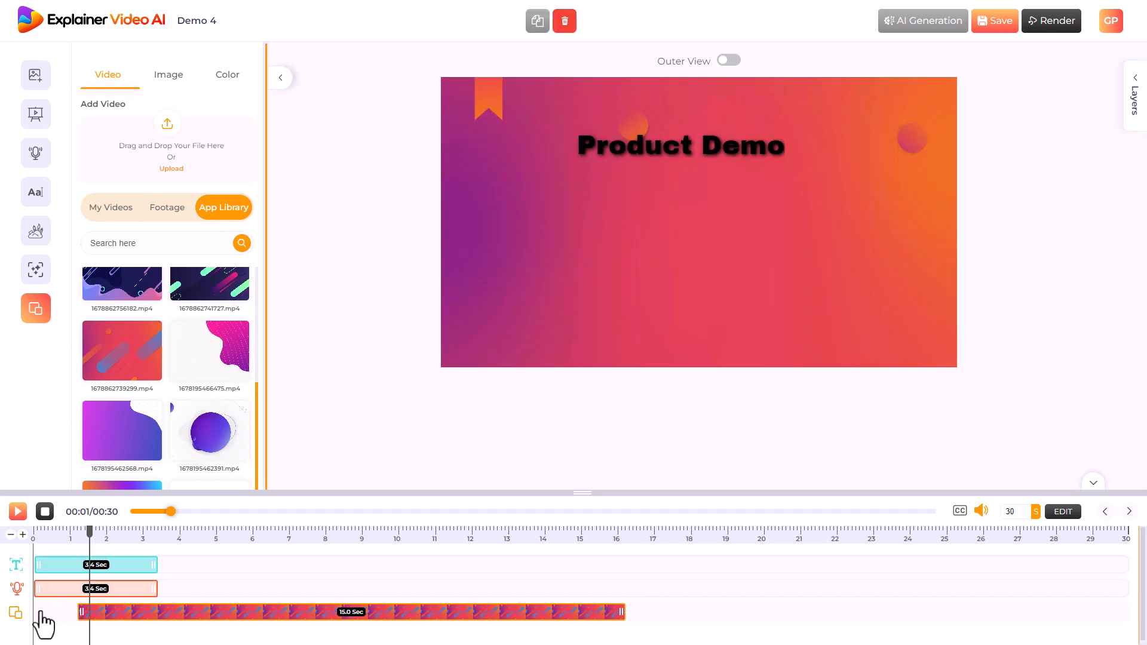
pyautogui.moveTo(147, 614); pyautogui.dragTo(92, 627)
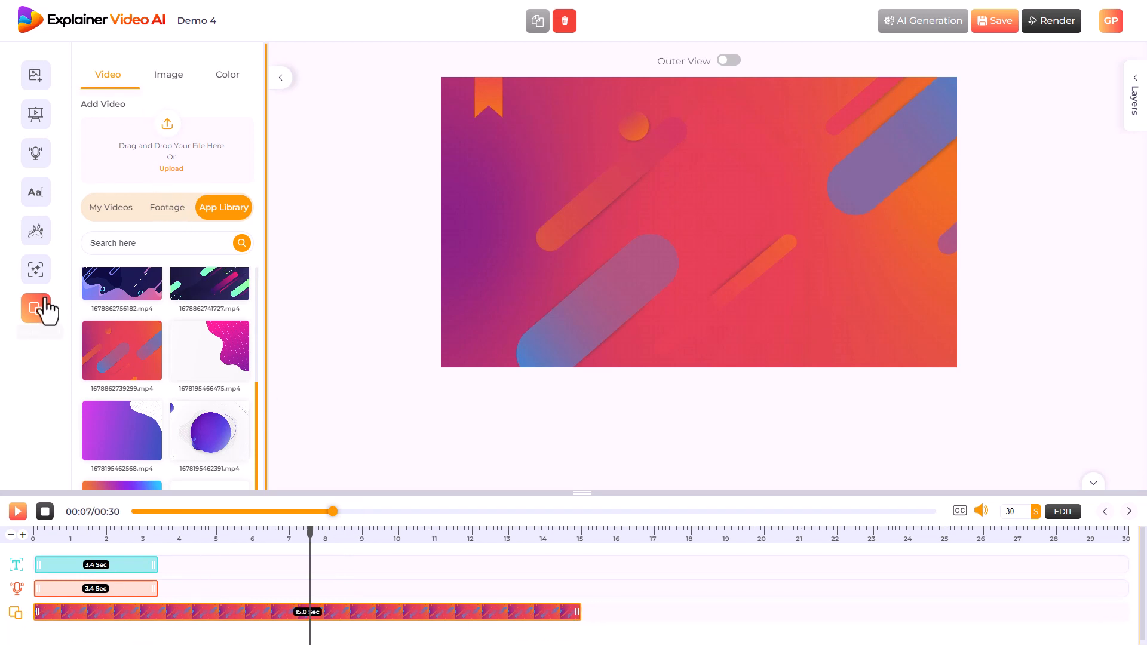
# Step: Apply the Slide Right entrance animation to the "Product Demo" heading
pyautogui.click(90, 566)
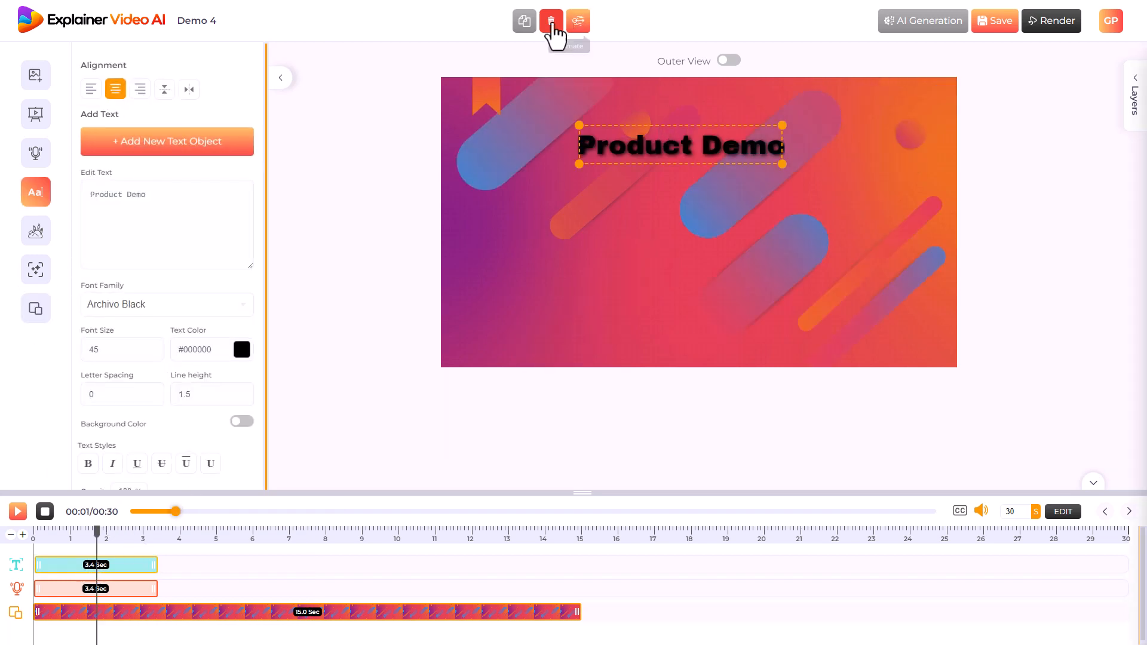
pyautogui.click(582, 23)
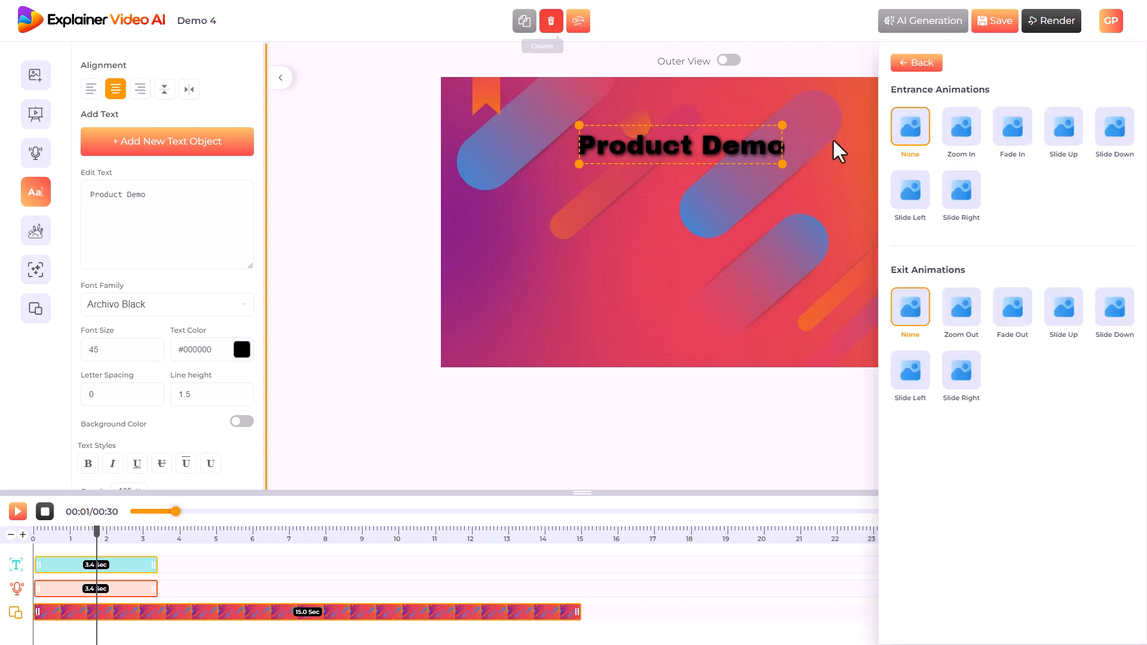
pyautogui.click(969, 200)
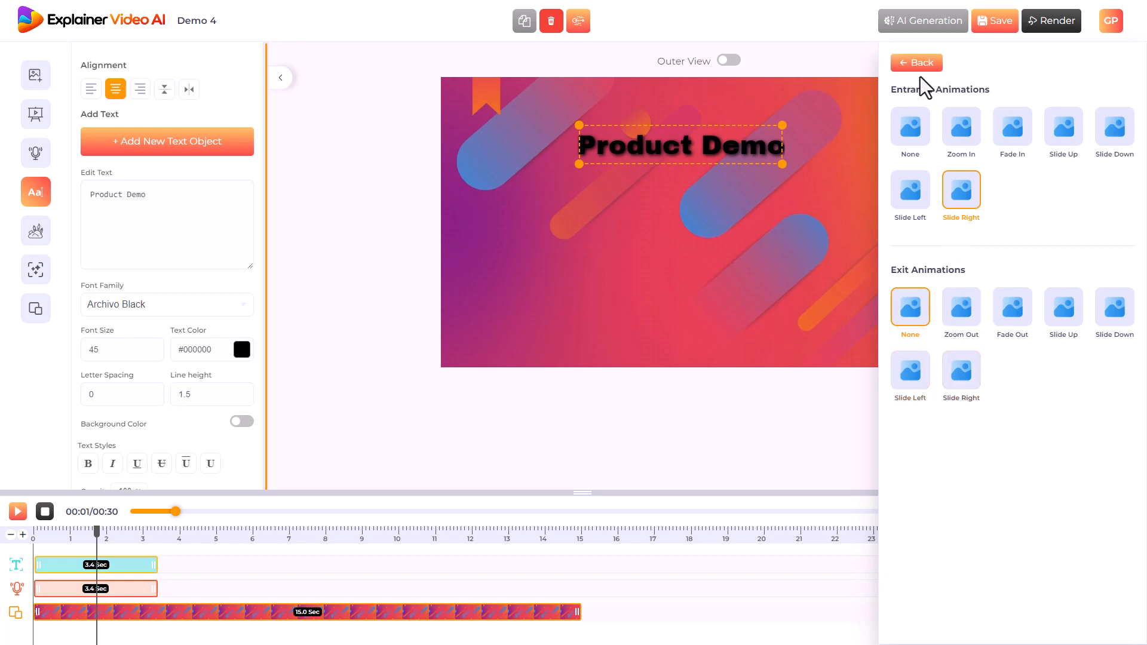
# Step: Browse the app library's graphics categories and examine the graphics in the Object category
pyautogui.click(35, 236)
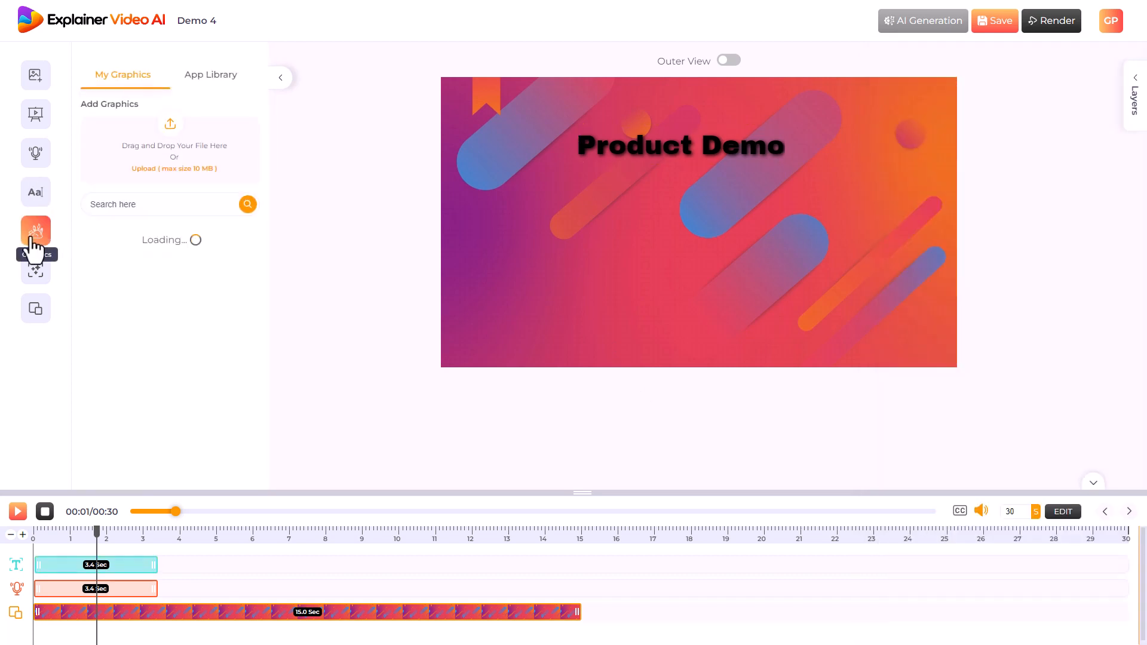
pyautogui.click(210, 89)
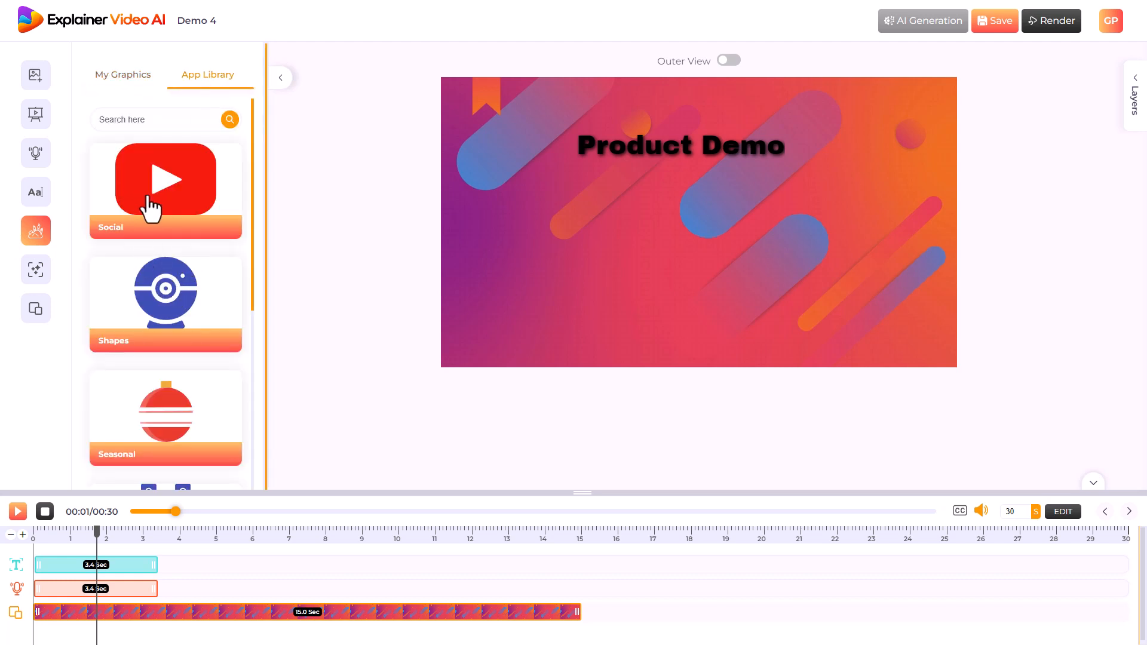
pyautogui.scroll(-5, 147, 203)
pyautogui.scroll(-2, 184, 297)
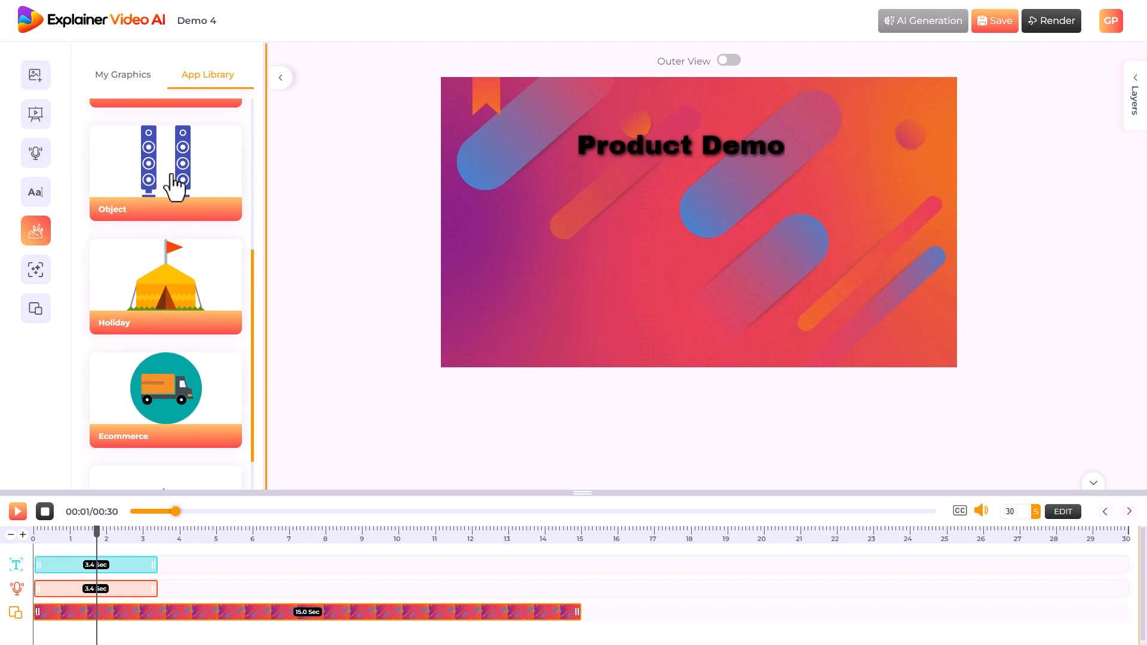
pyautogui.click(164, 173)
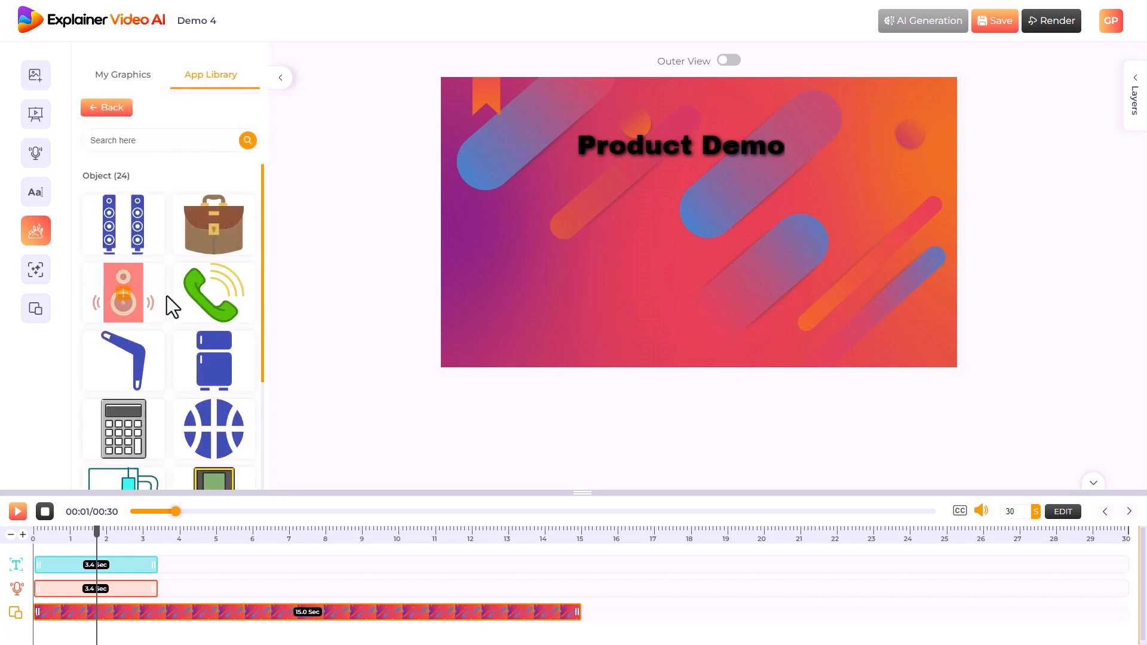
pyautogui.scroll(-6, 181, 251)
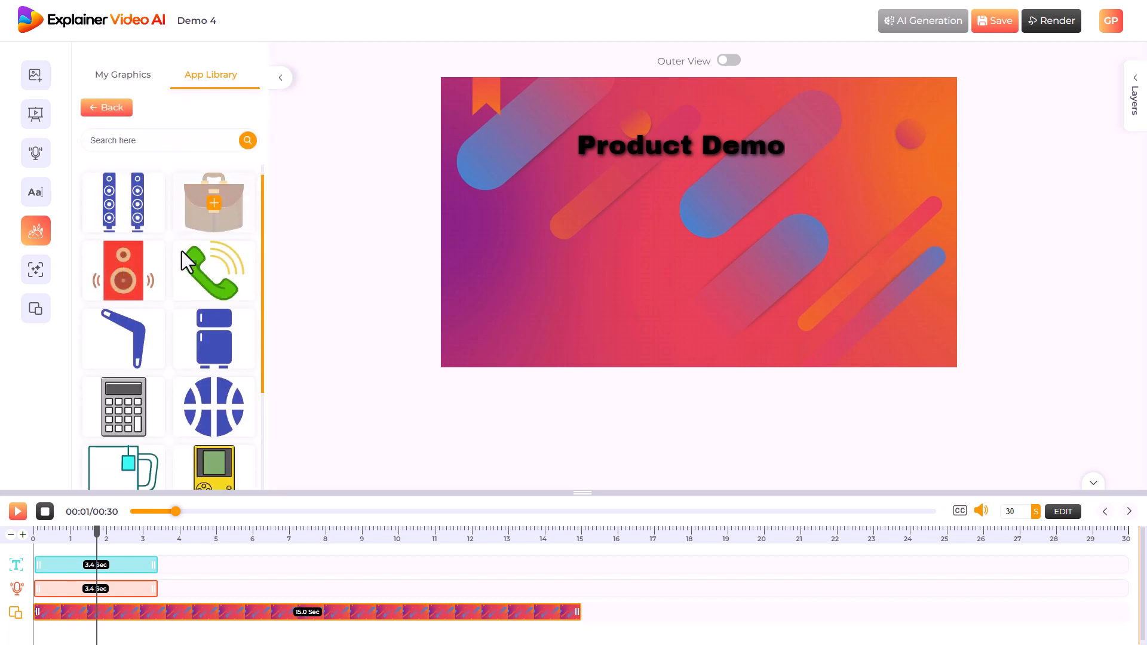
pyautogui.scroll(-1, 181, 299)
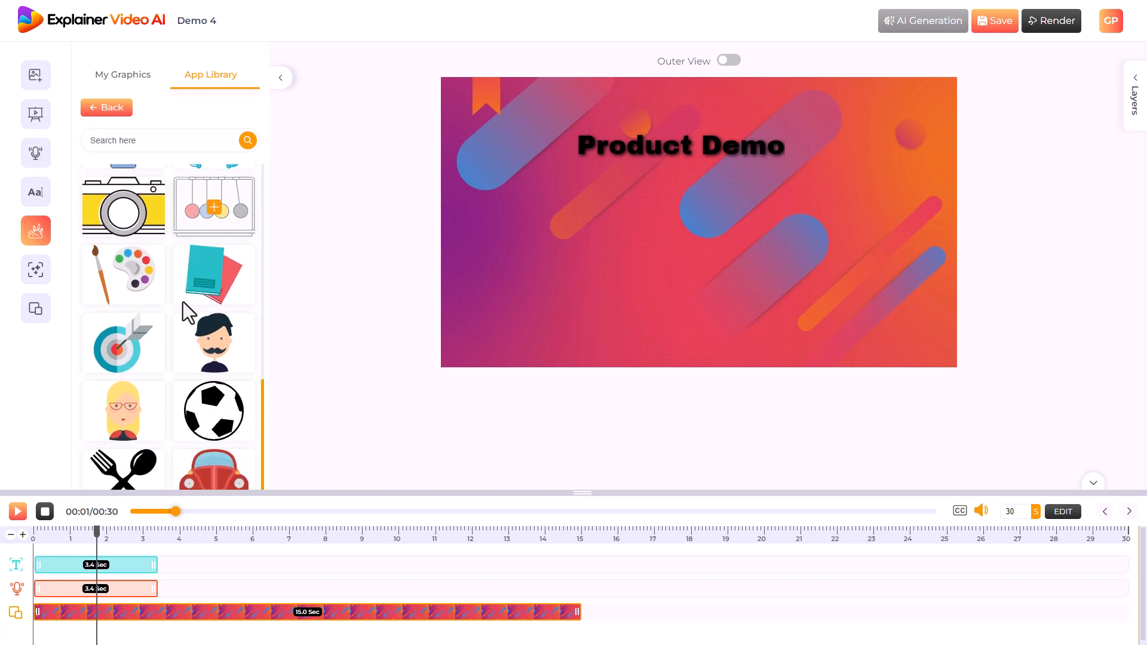
pyautogui.scroll(7, 157, 239)
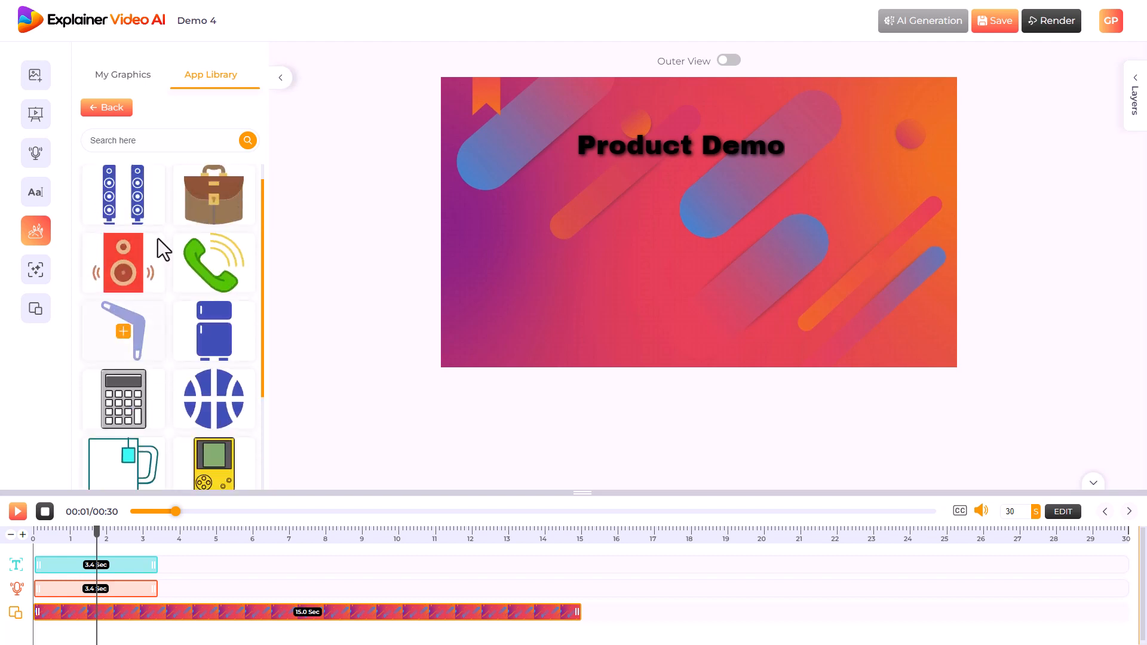
pyautogui.click(106, 107)
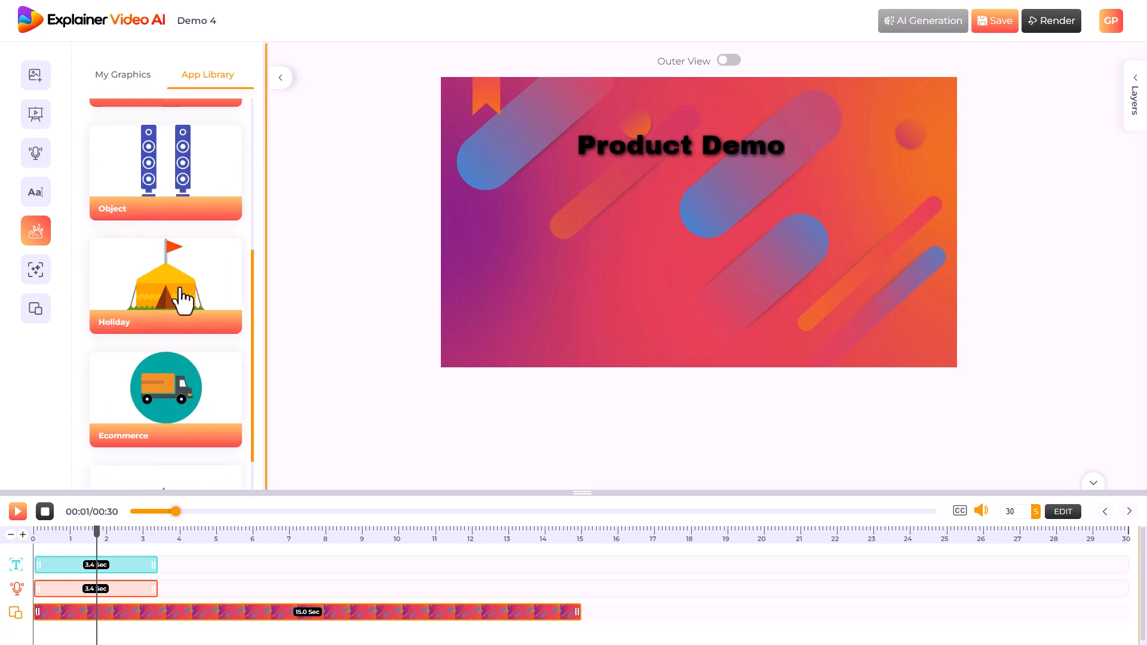
# Step: Search the app library graphics for "character" and return to the category list
pyautogui.scroll(-5, 181, 280)
pyautogui.scroll(-5, 179, 299)
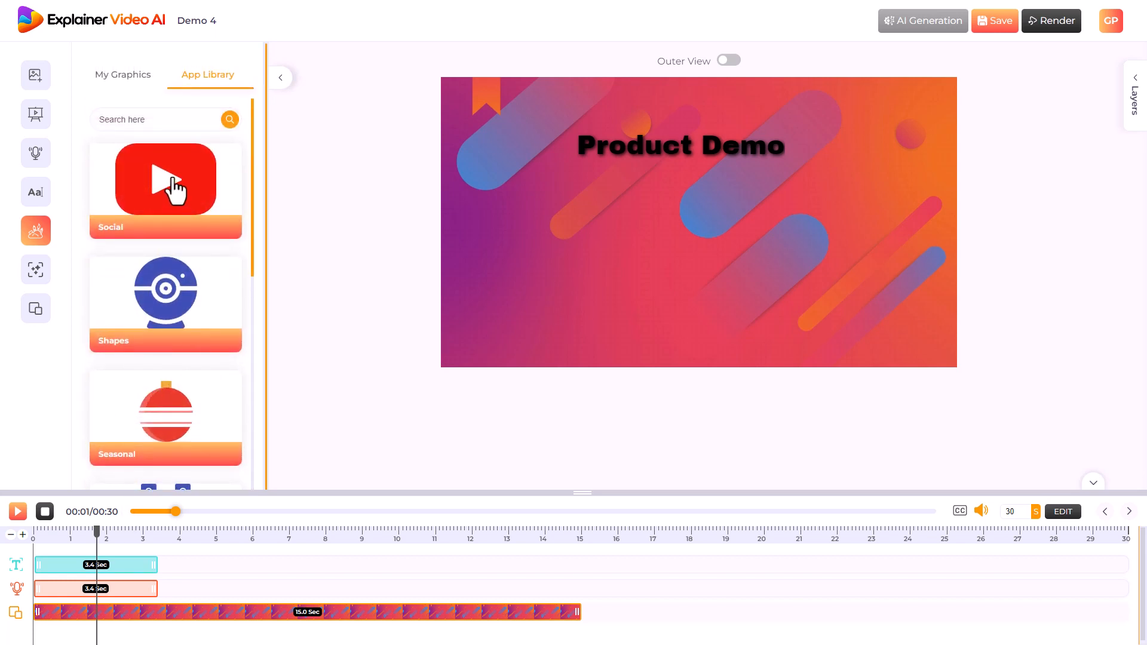
pyautogui.press('Return')
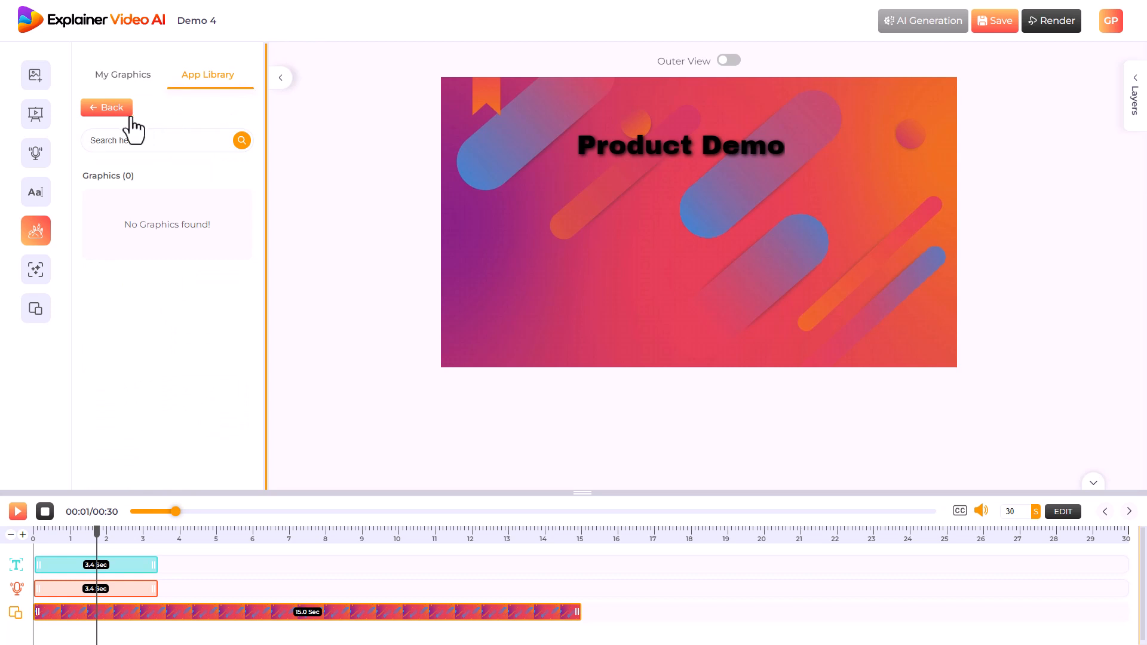
pyautogui.click(126, 112)
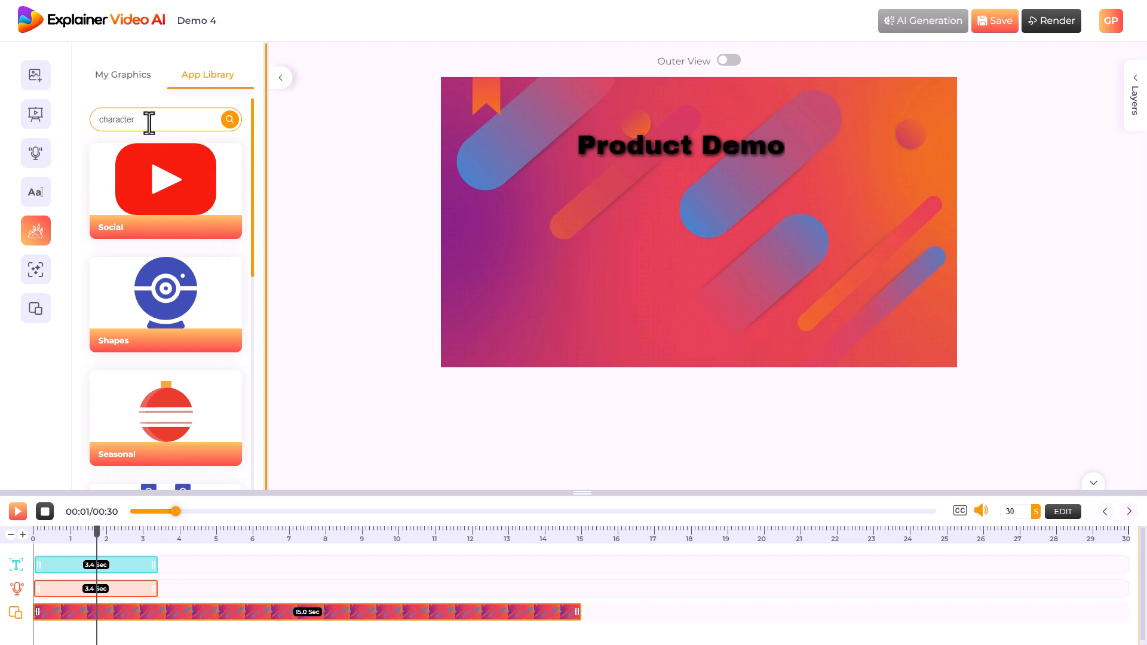
# Step: Look through the app library's graphics categories with the timeline collapsed and search the graphics for "characters"
pyautogui.click(228, 124)
pyautogui.scroll(-3, 217, 217)
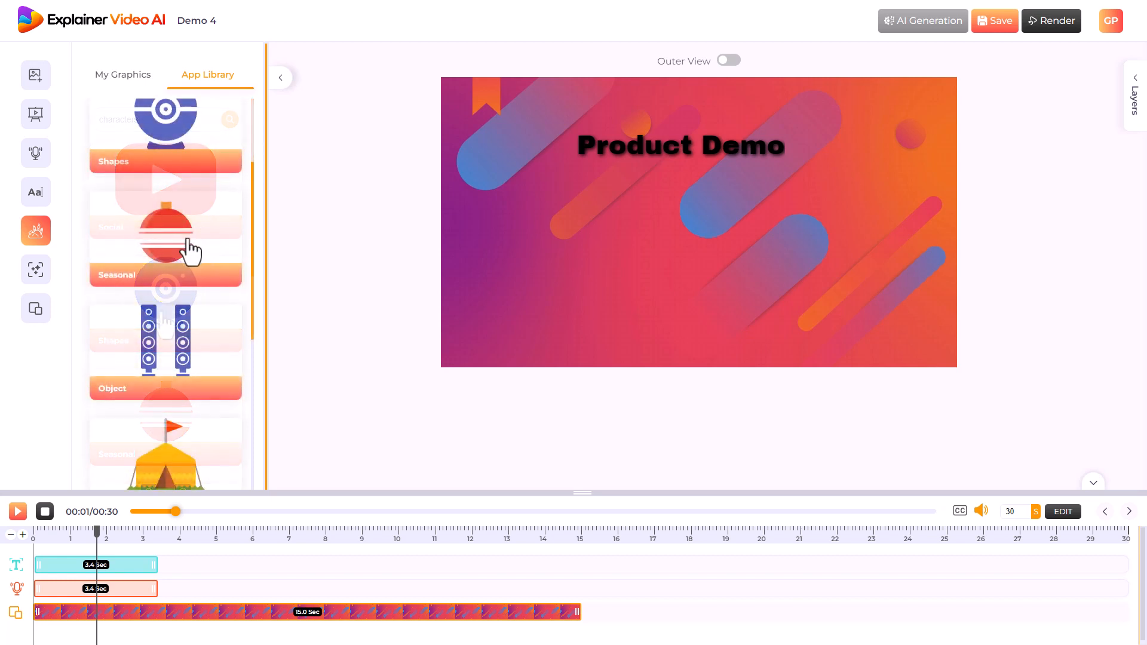
pyautogui.click(1092, 483)
pyautogui.scroll(-5, 156, 493)
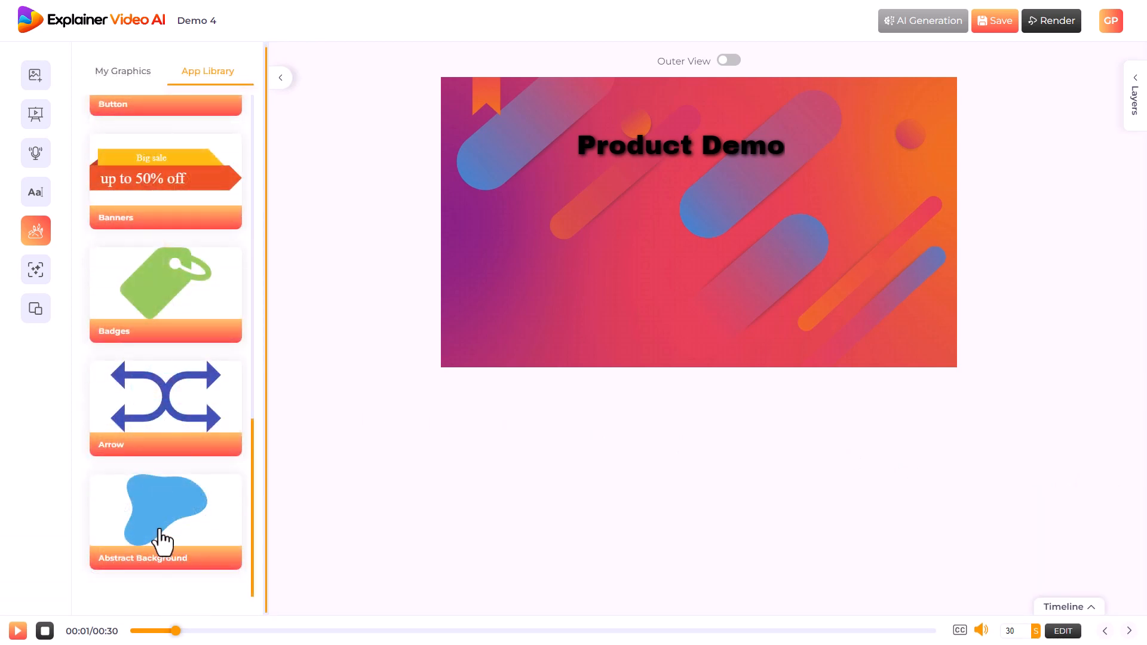
pyautogui.scroll(10, 150, 527)
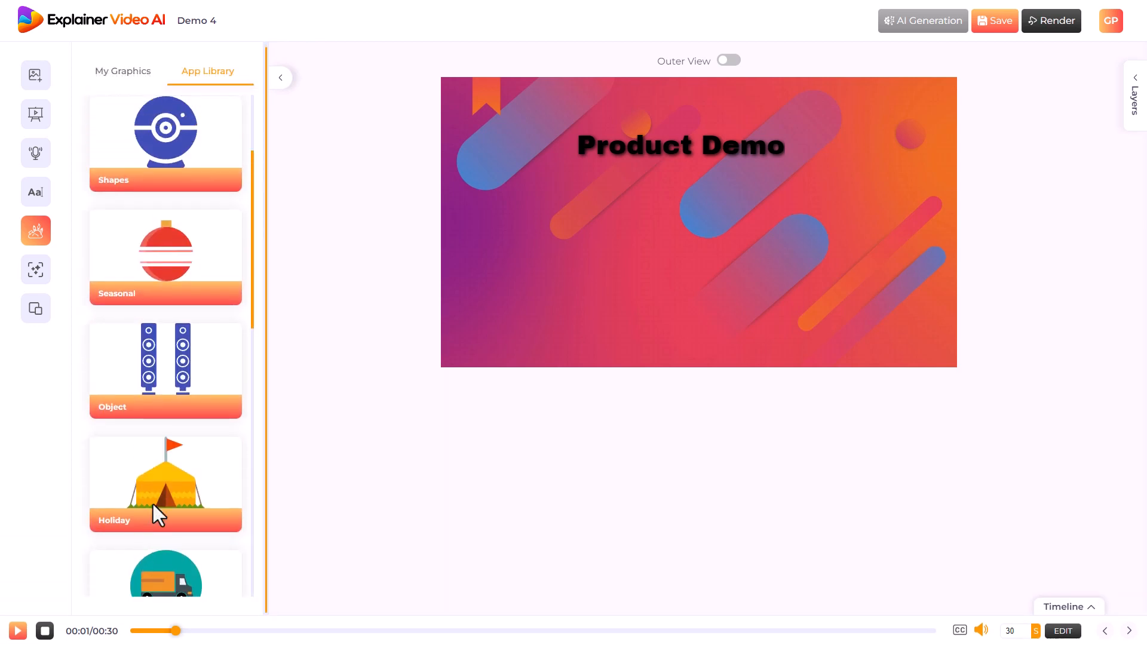
pyautogui.scroll(1, 179, 359)
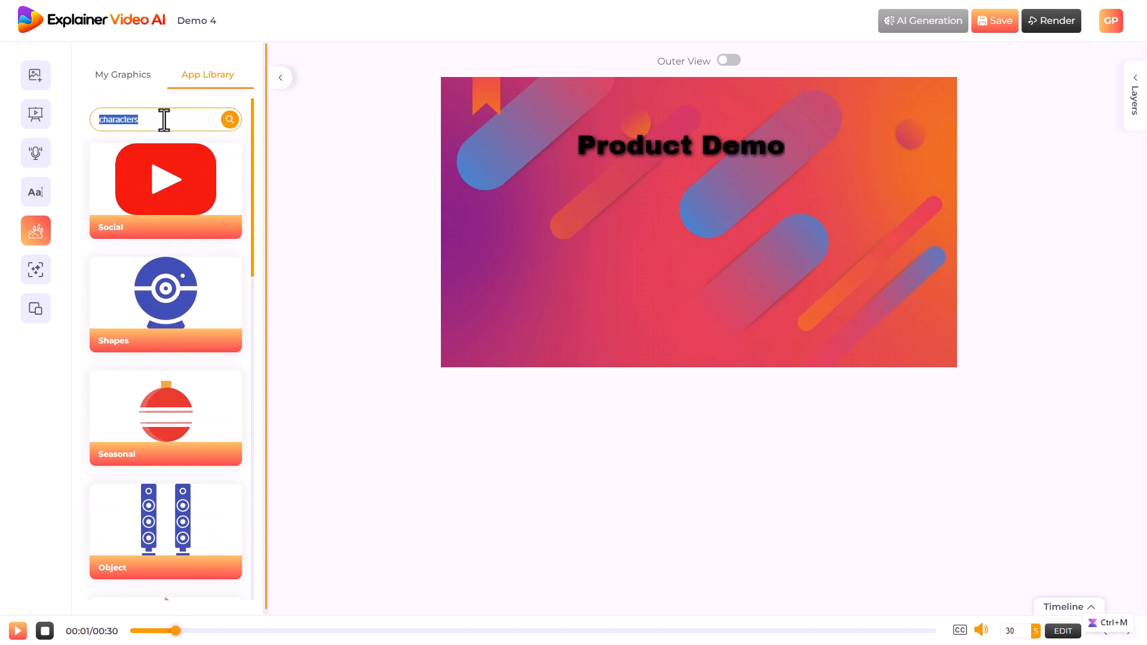
# Step: Add the three-women graphic from the Social category and enlarge it at the lower right of the canvas
pyautogui.click(175, 169)
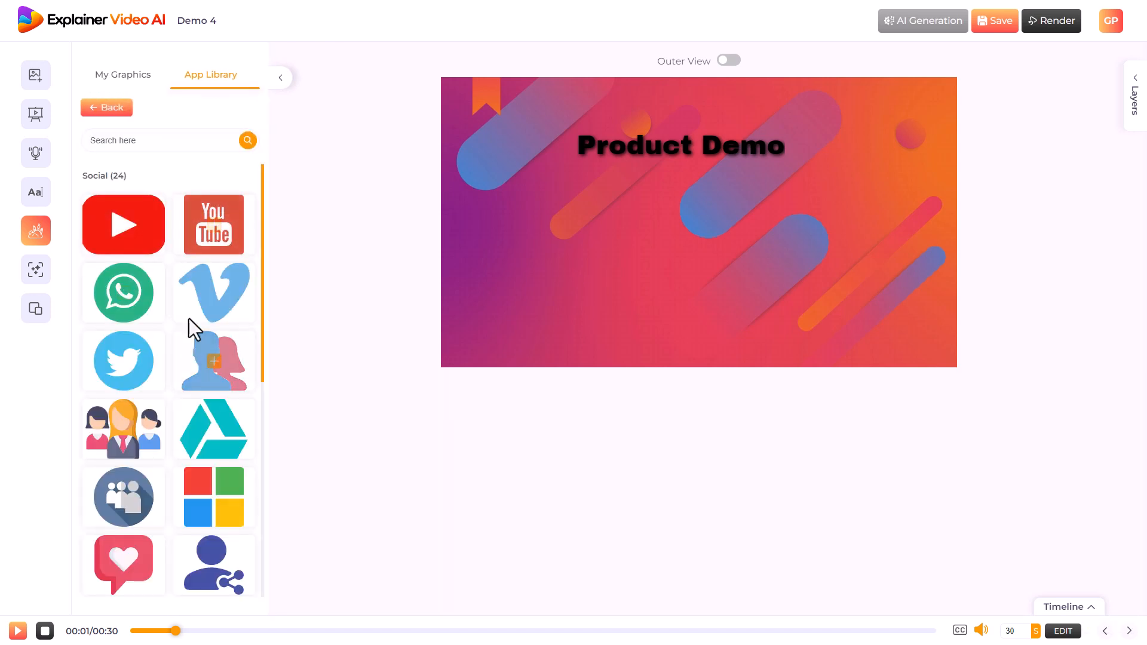
pyautogui.moveTo(152, 221)
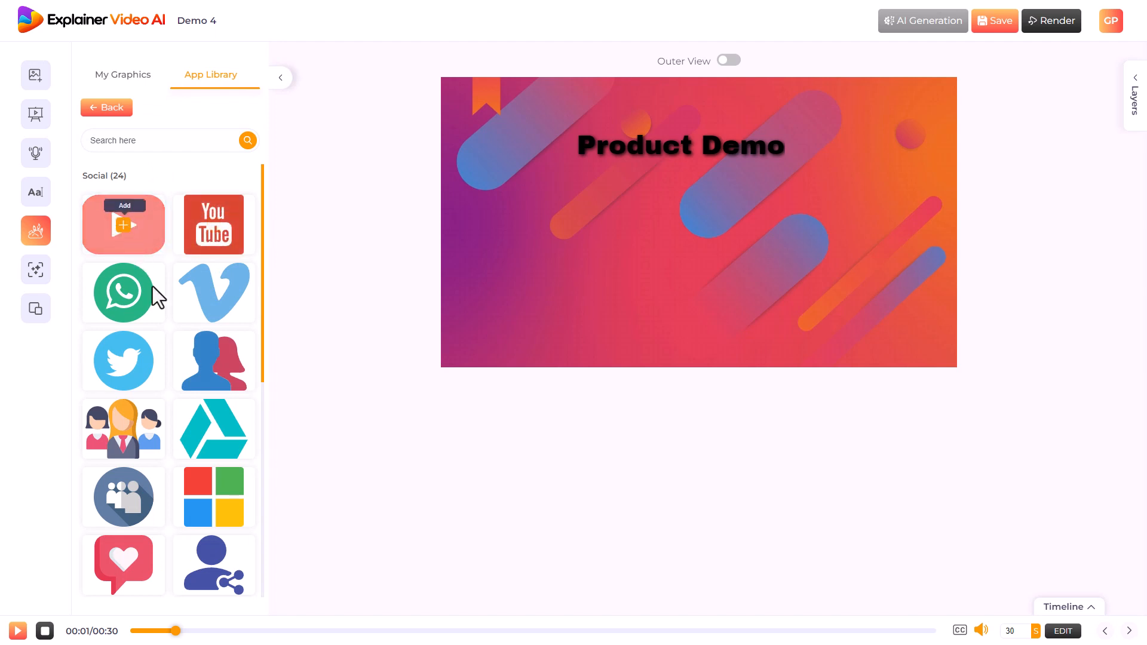
pyautogui.moveTo(125, 440)
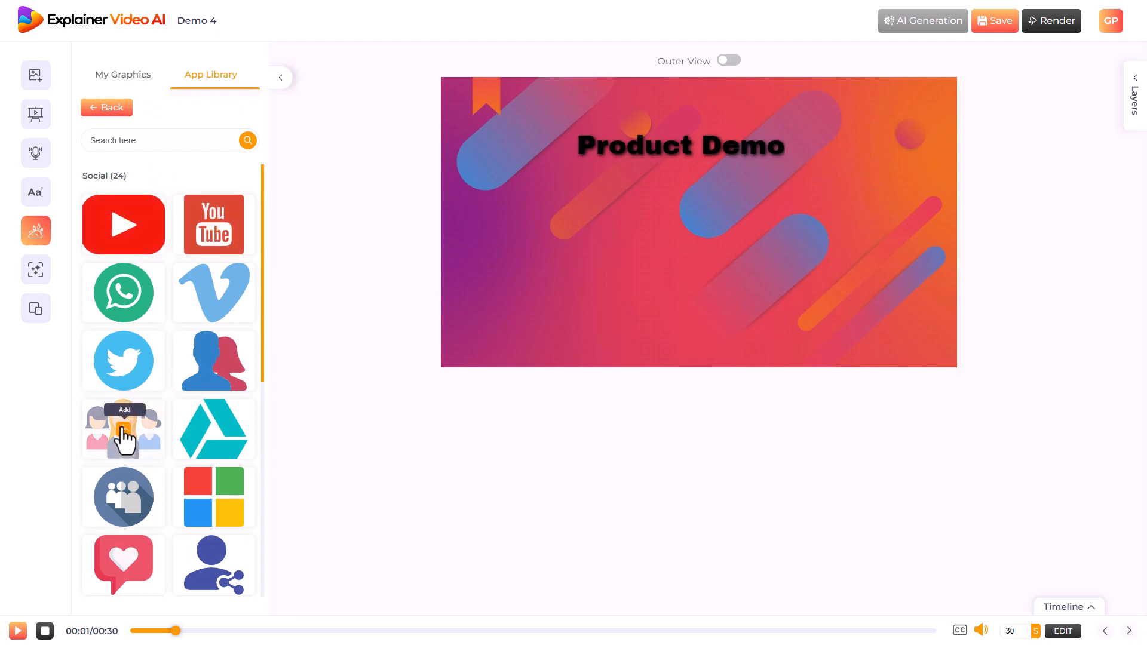
pyautogui.click(124, 441)
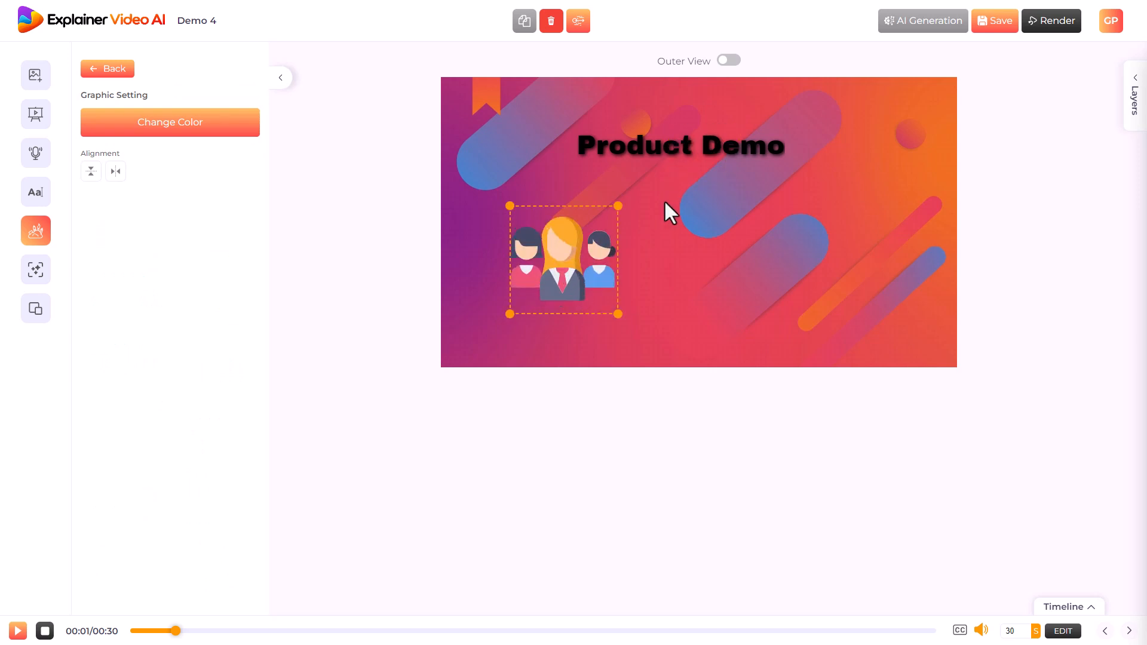
# Step: Browse the animated element categories, examine the items in the Arrows category and return to the category list
pyautogui.click(36, 274)
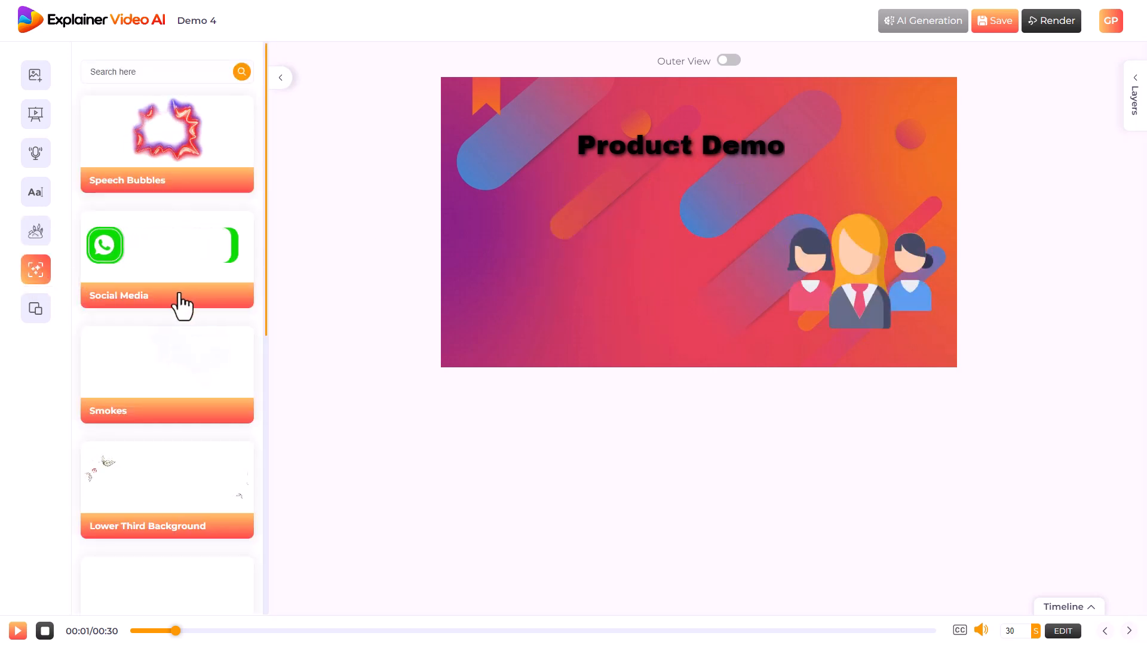
pyautogui.scroll(-7, 152, 251)
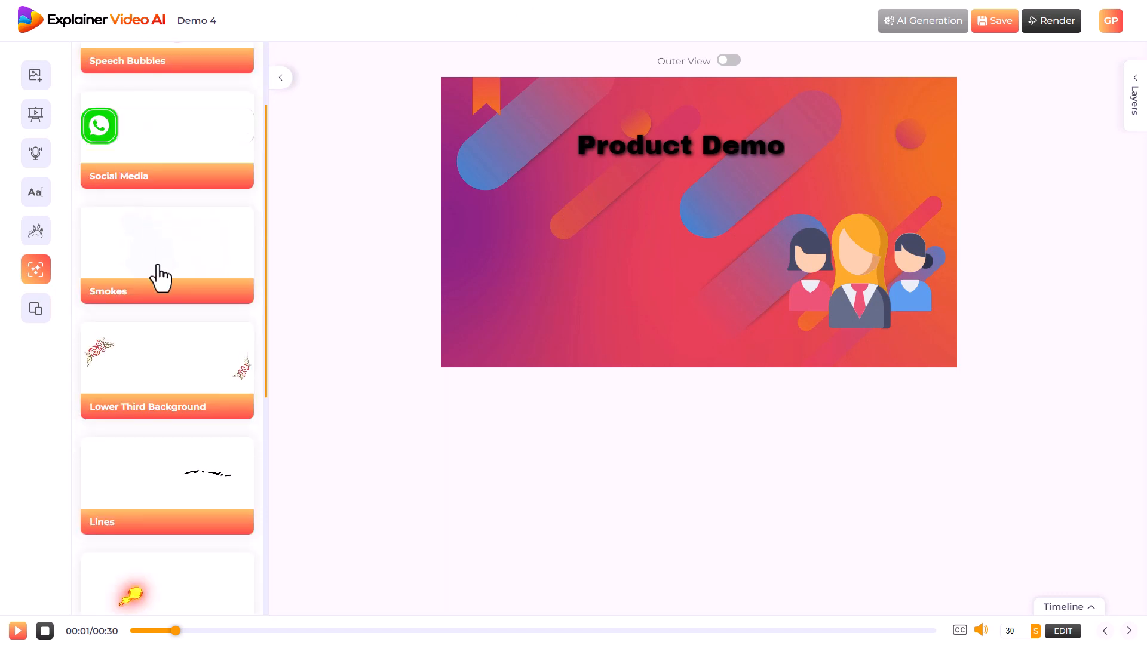
pyautogui.scroll(-2, 152, 412)
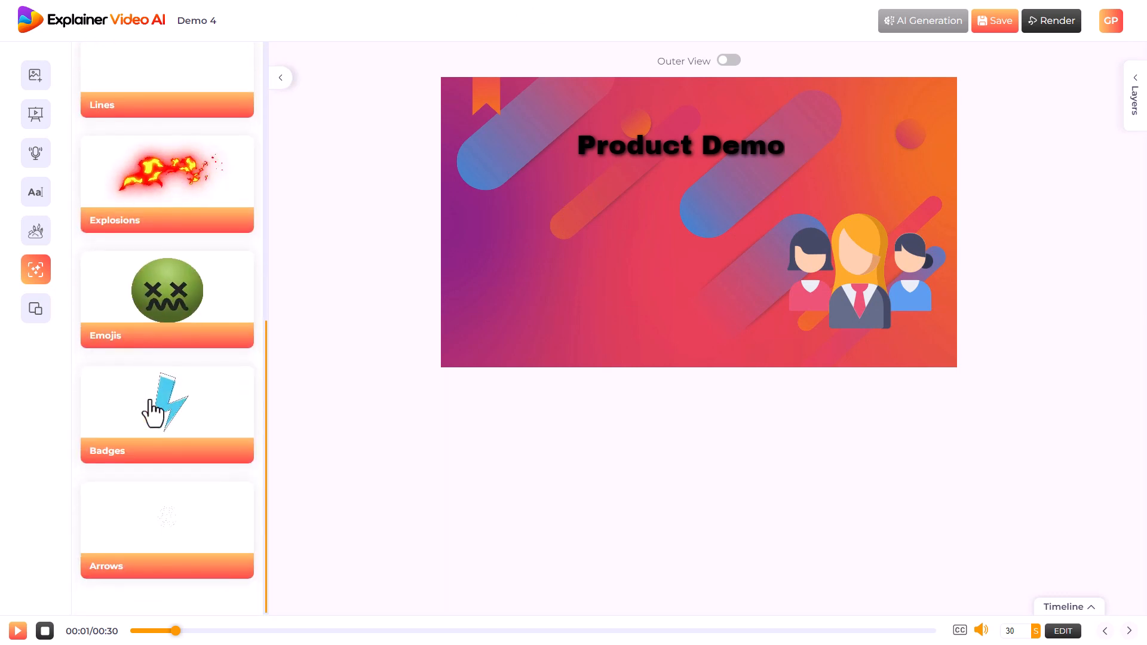
pyautogui.click(154, 531)
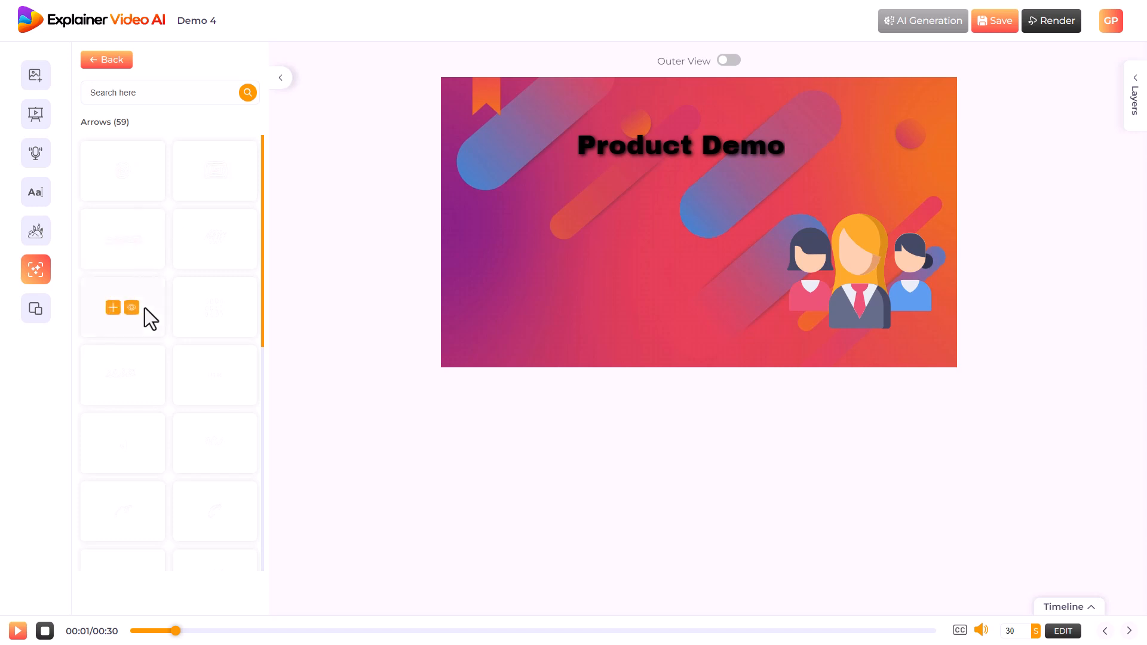
pyautogui.scroll(-5, 145, 307)
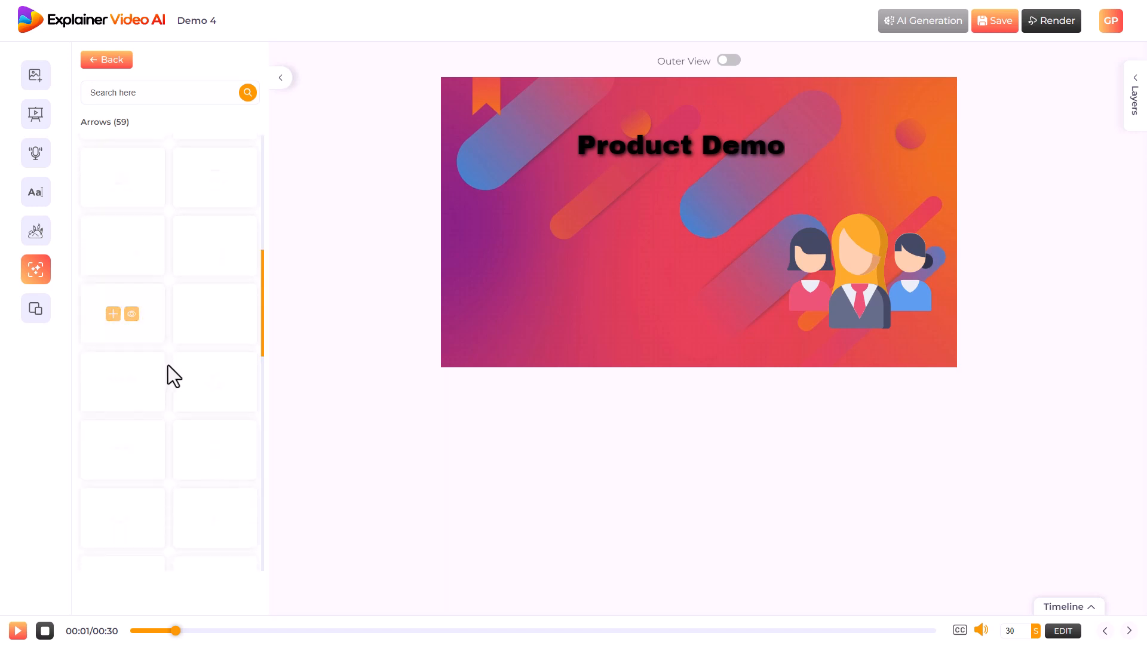
pyautogui.scroll(-5, 168, 375)
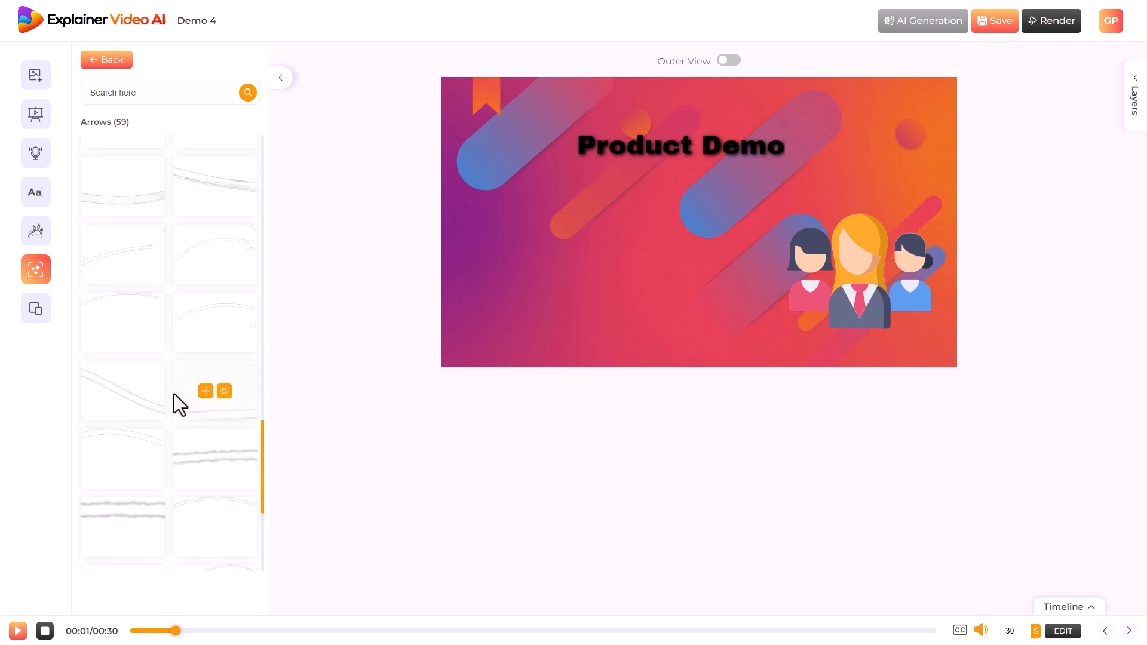
pyautogui.scroll(10, 172, 397)
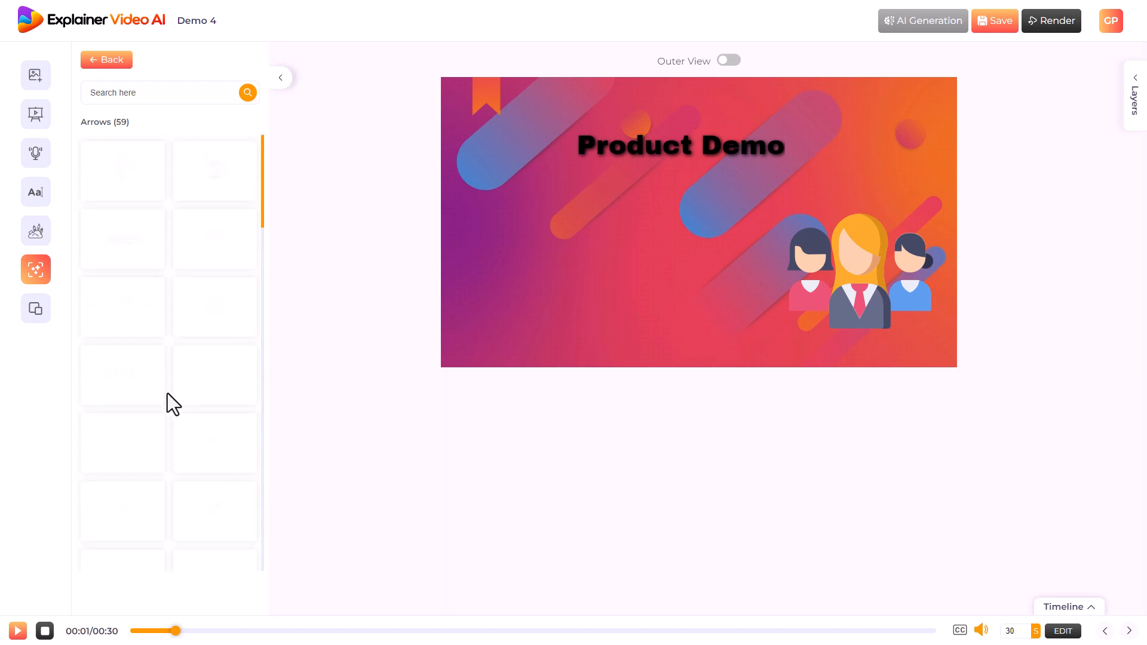
pyautogui.moveTo(123, 184)
pyautogui.scroll(-20, 223, 374)
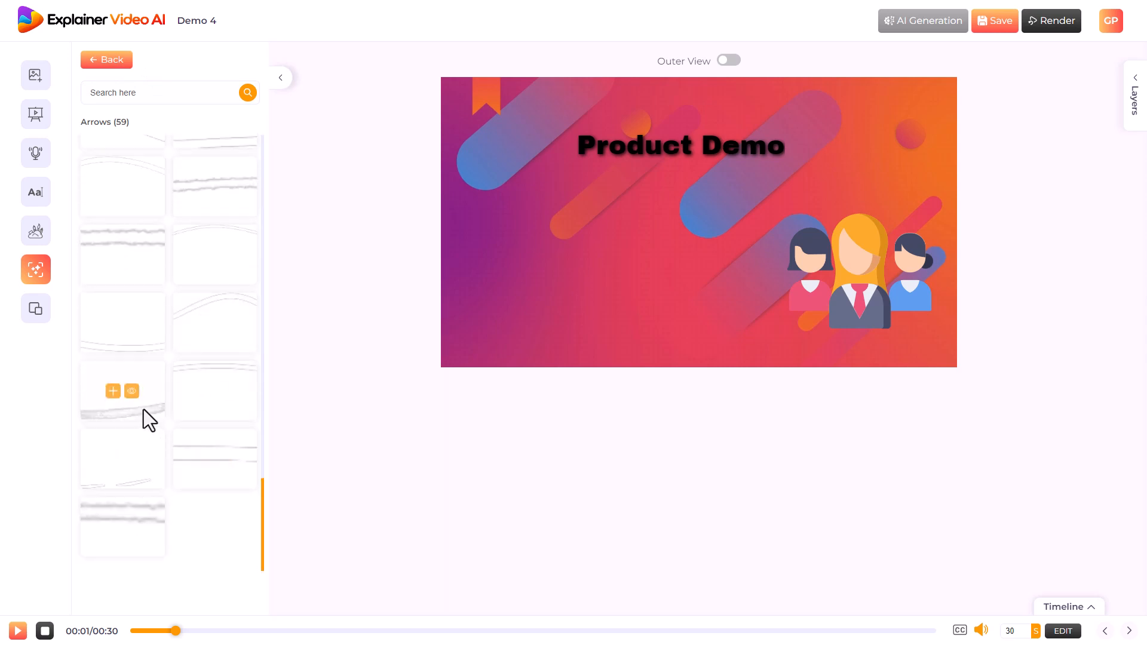
pyautogui.scroll(15, 170, 345)
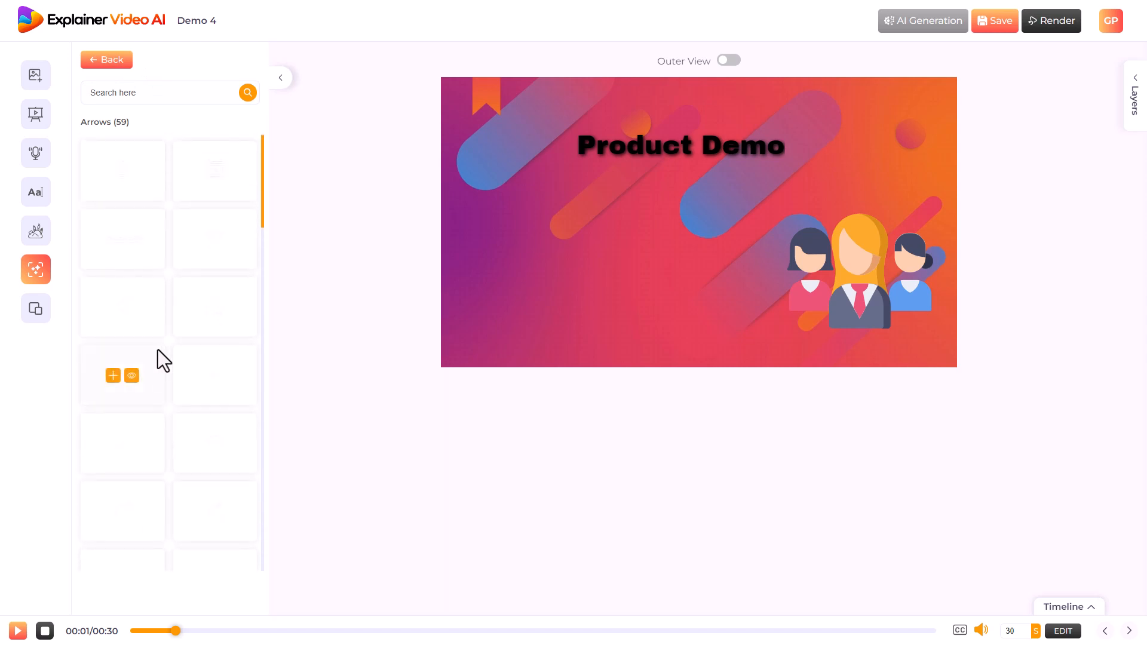
pyautogui.click(93, 61)
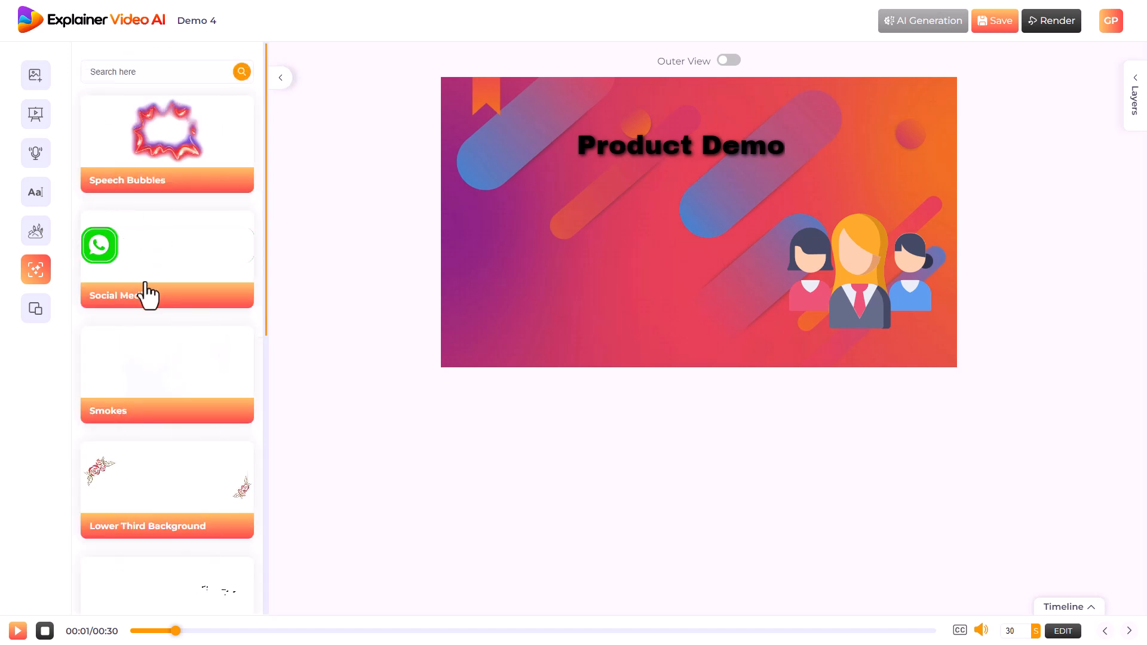
# Step: Add the cyan framed element from the Lower Third Background category and move it to the lower left of the canvas
pyautogui.scroll(-1, 146, 472)
pyautogui.click(133, 452)
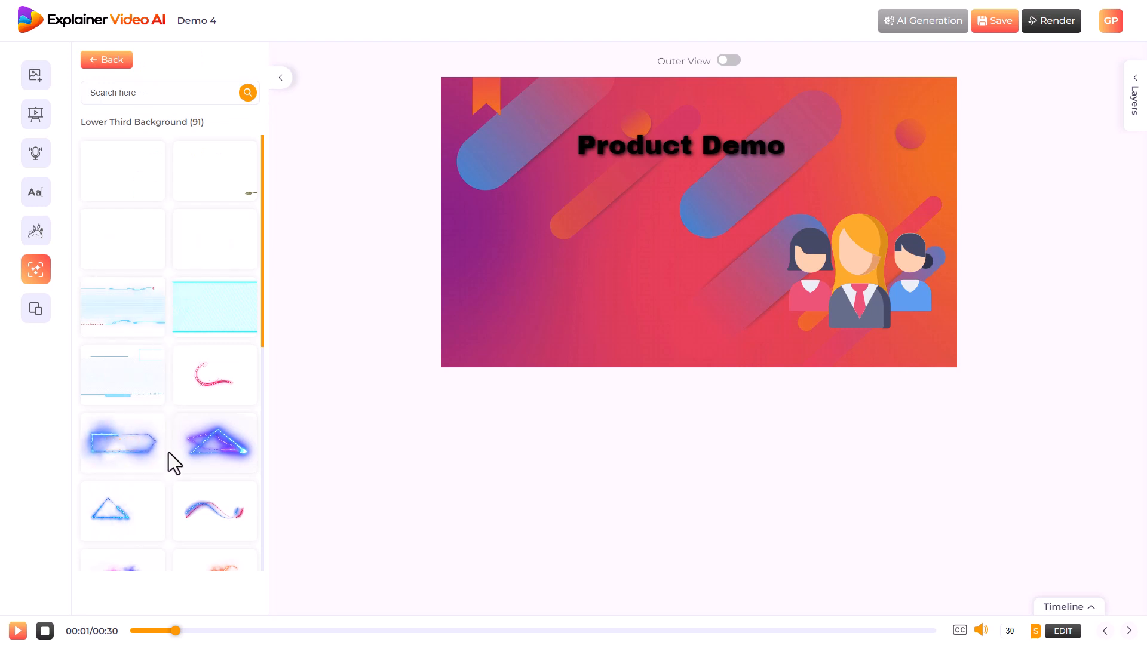
pyautogui.moveTo(206, 326)
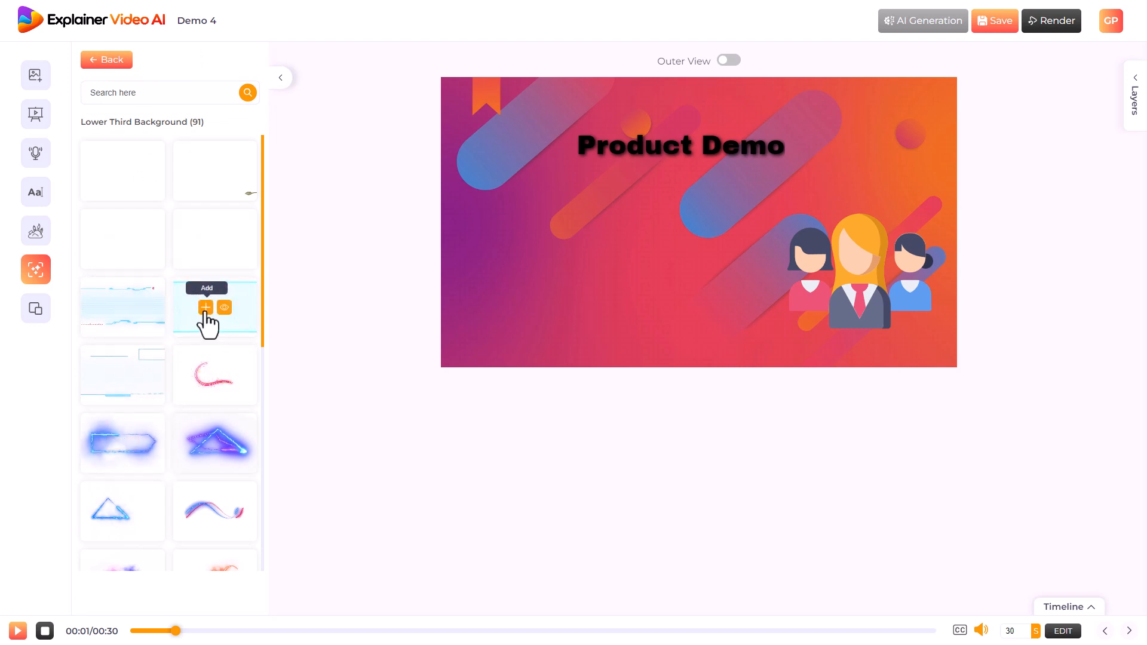
pyautogui.click(206, 307)
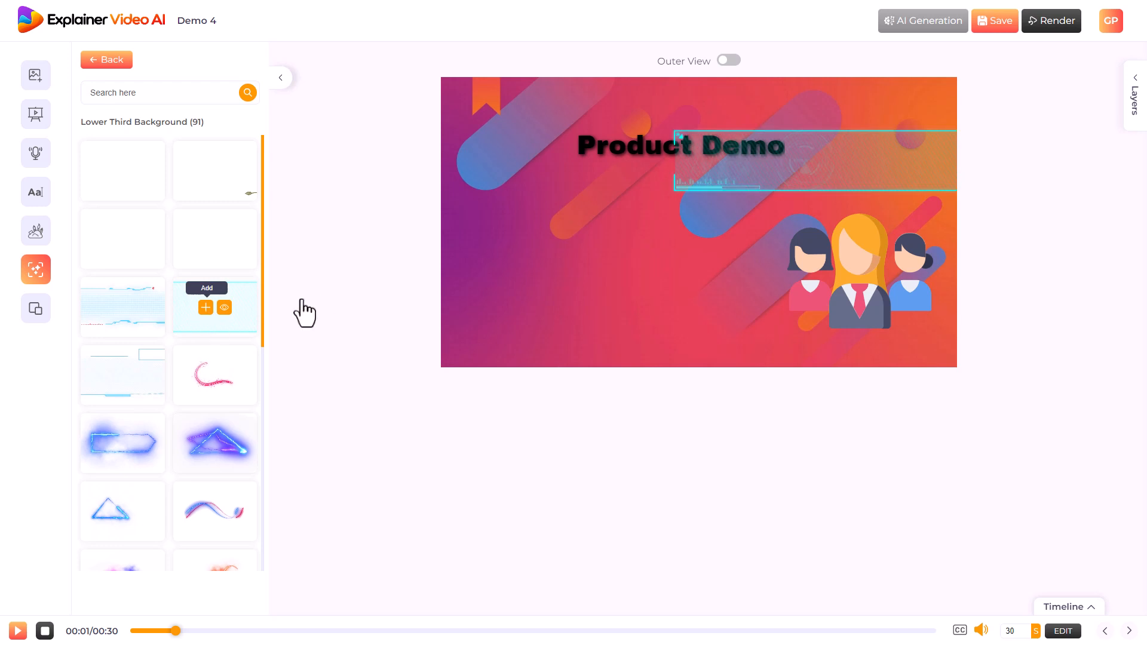
pyautogui.moveTo(824, 172); pyautogui.dragTo(615, 314)
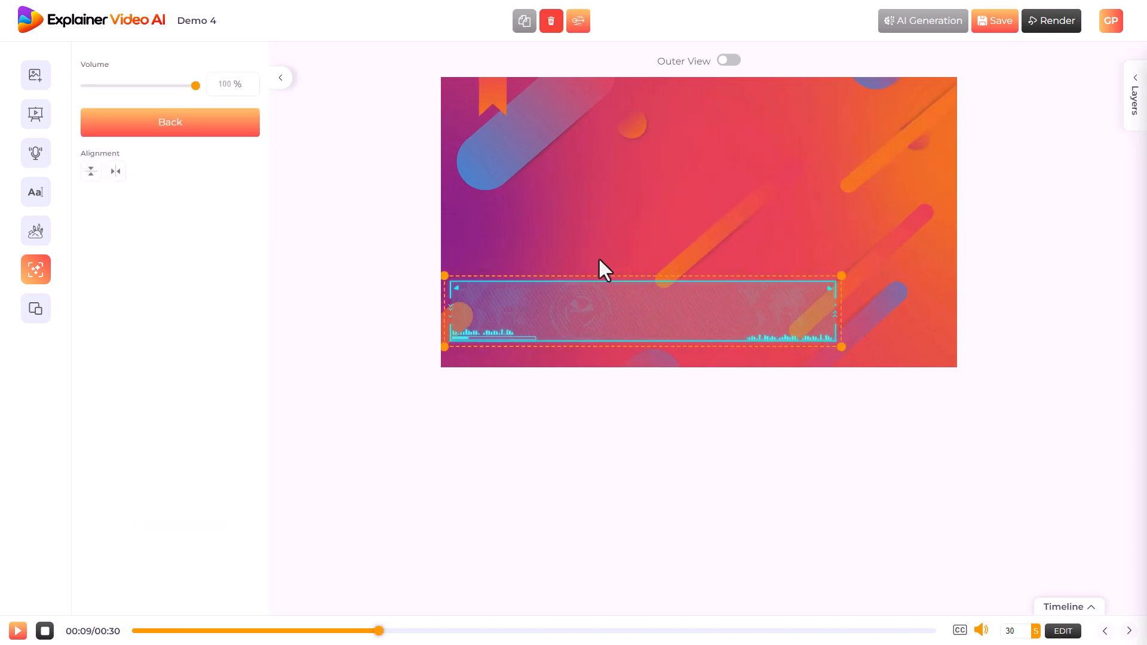
pyautogui.click(599, 202)
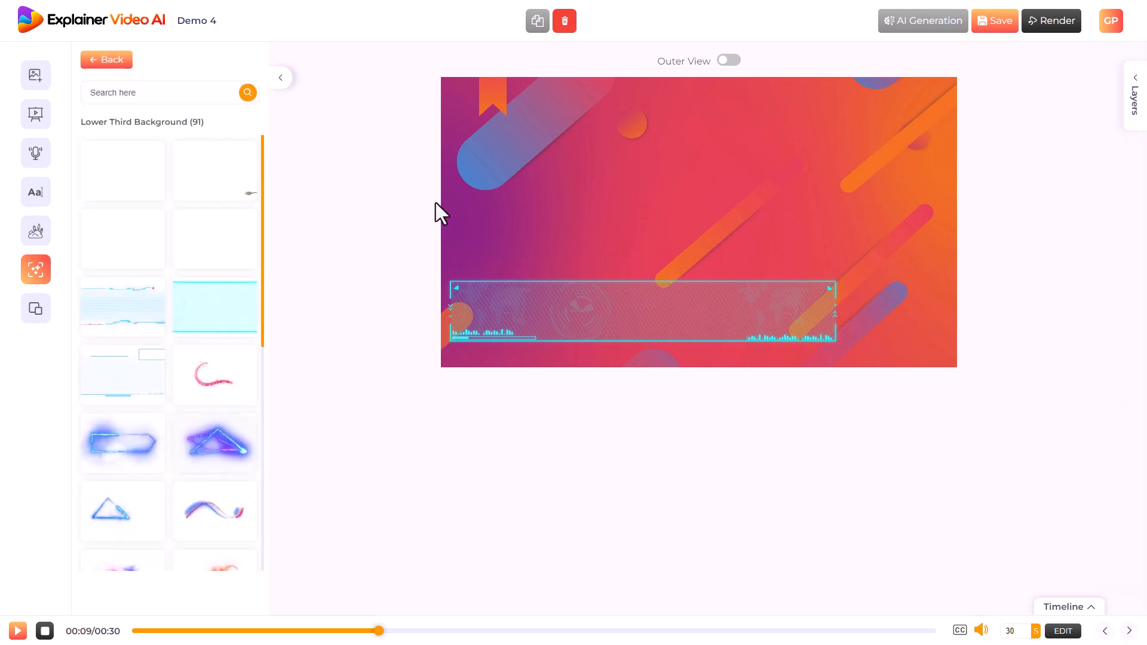
# Step: Move the lower third and three-women graphic clips to the timeline start, extending the graphic clip to 3.4 seconds
pyautogui.click(1059, 608)
pyautogui.scroll(-1, 449, 636)
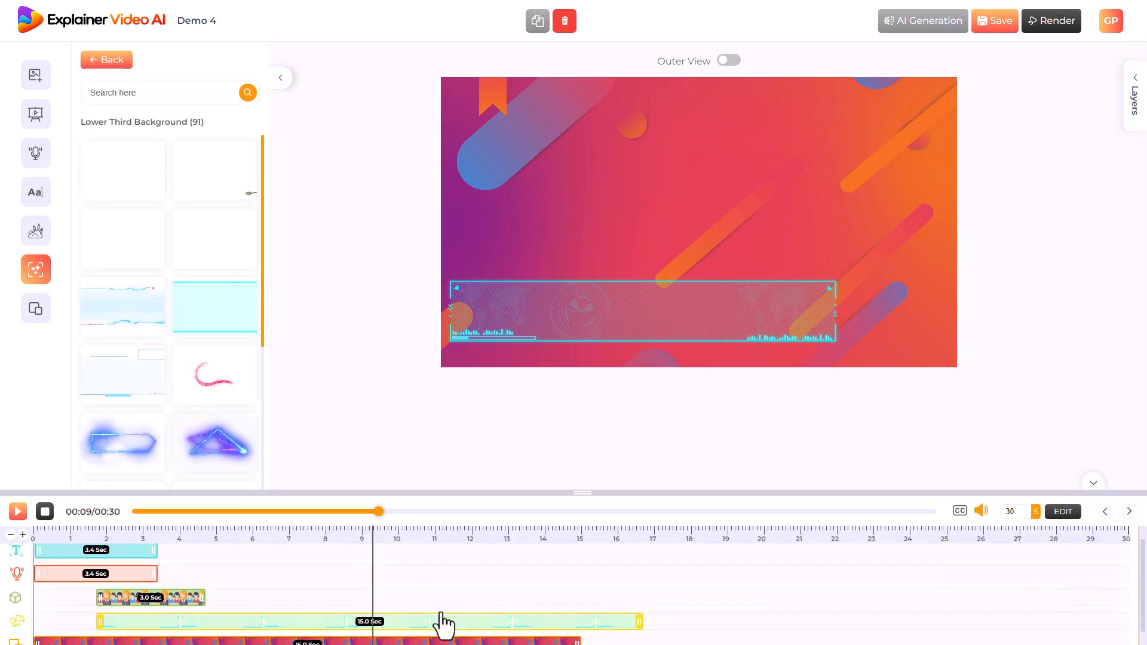
pyautogui.moveTo(425, 610); pyautogui.dragTo(314, 605)
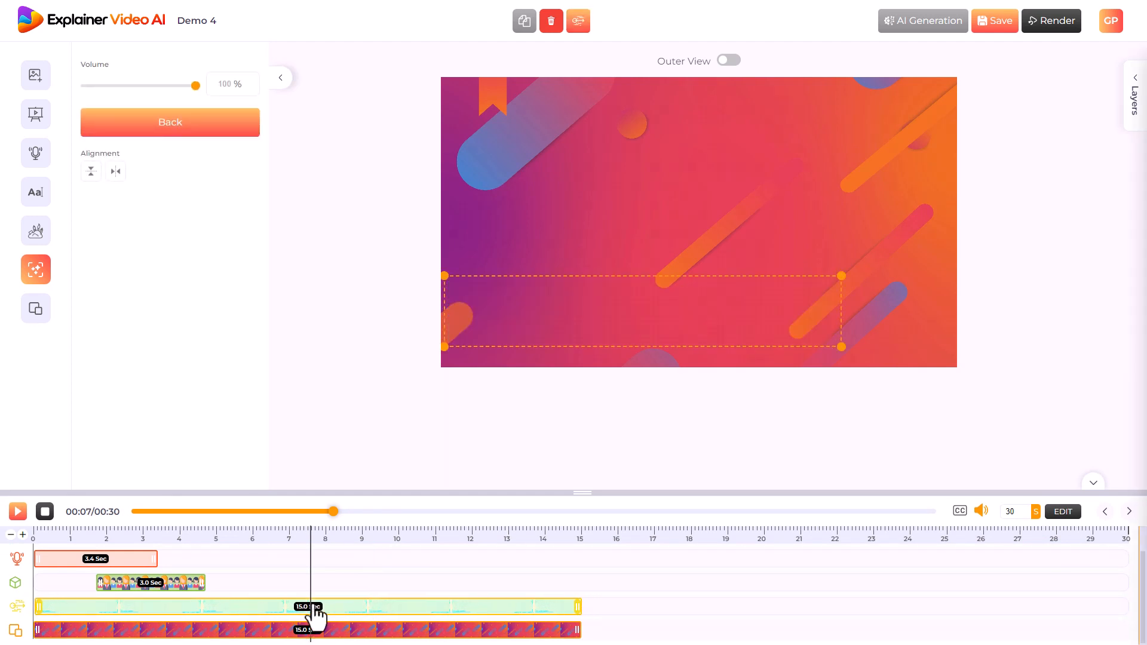
pyautogui.moveTo(197, 581); pyautogui.dragTo(168, 582)
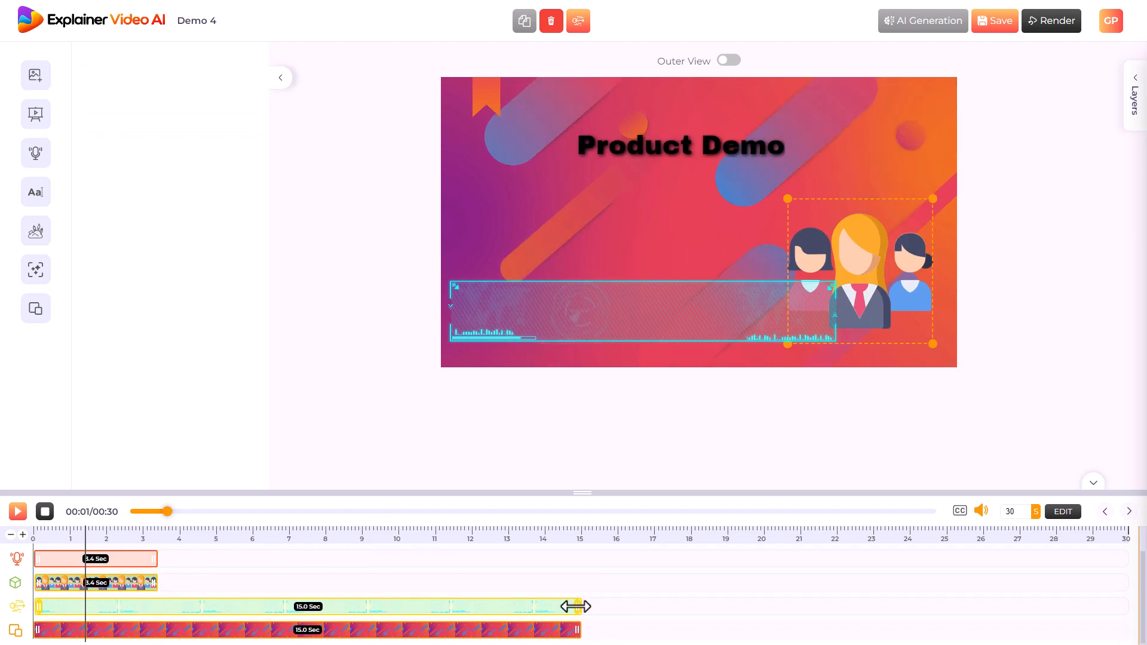
# Step: Trim the lower third clip to 3.4 seconds and the background video clip to 4.9 seconds
pyautogui.moveTo(575, 606); pyautogui.dragTo(141, 617)
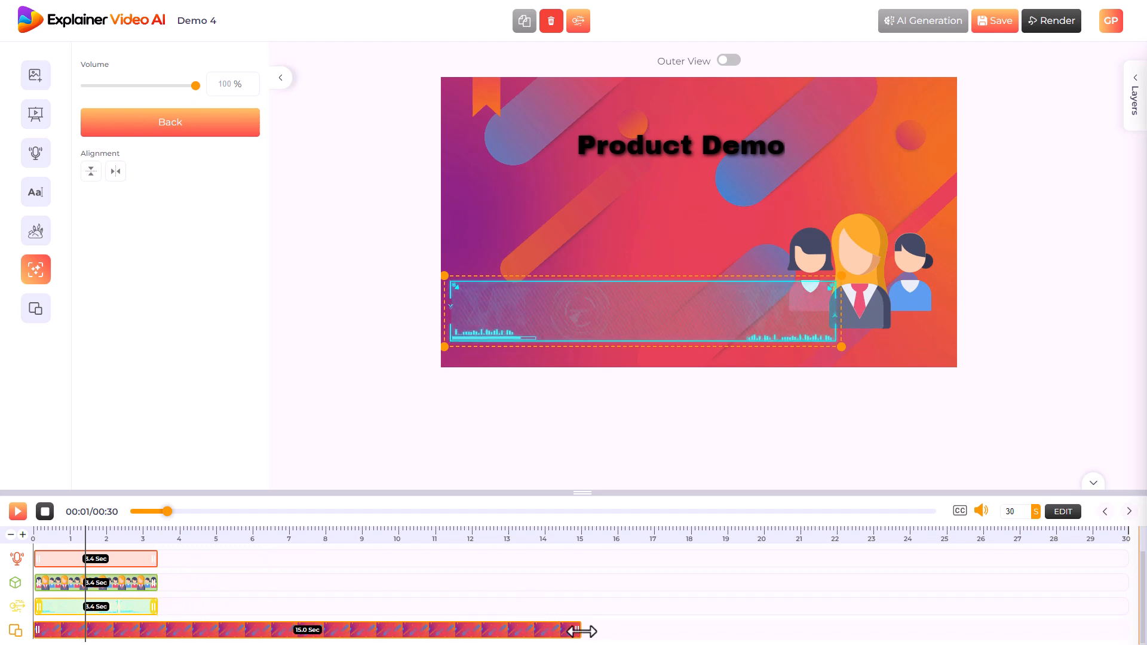
pyautogui.moveTo(577, 628); pyautogui.dragTo(212, 632)
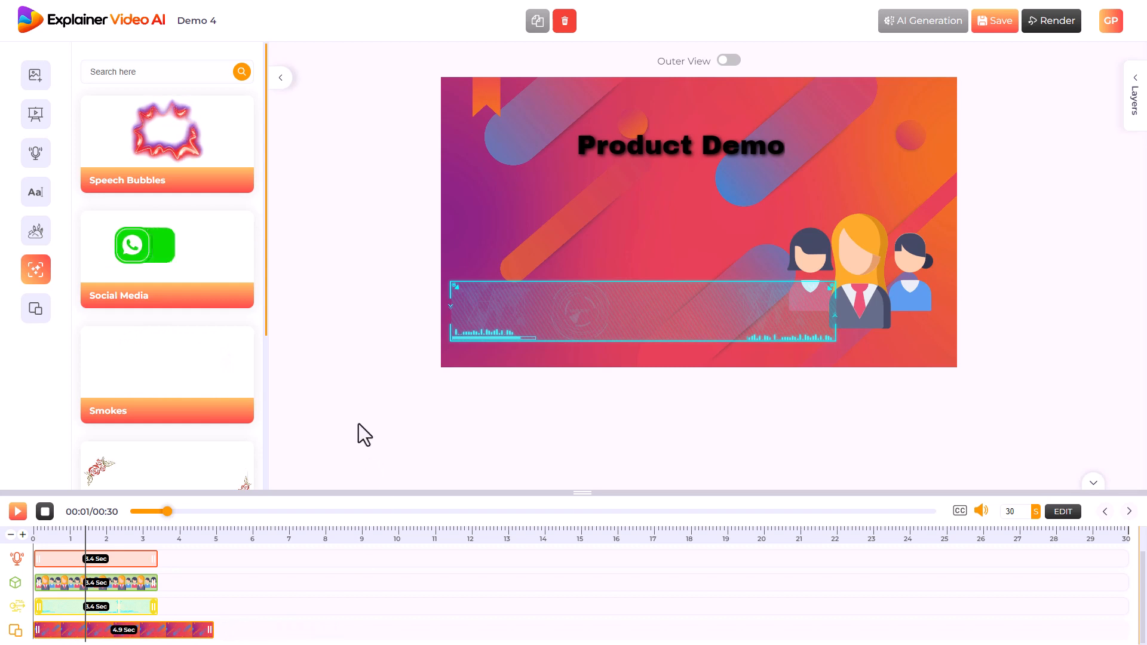
# Step: Save the project and start rendering the video, returning to the project list
pyautogui.click(1000, 26)
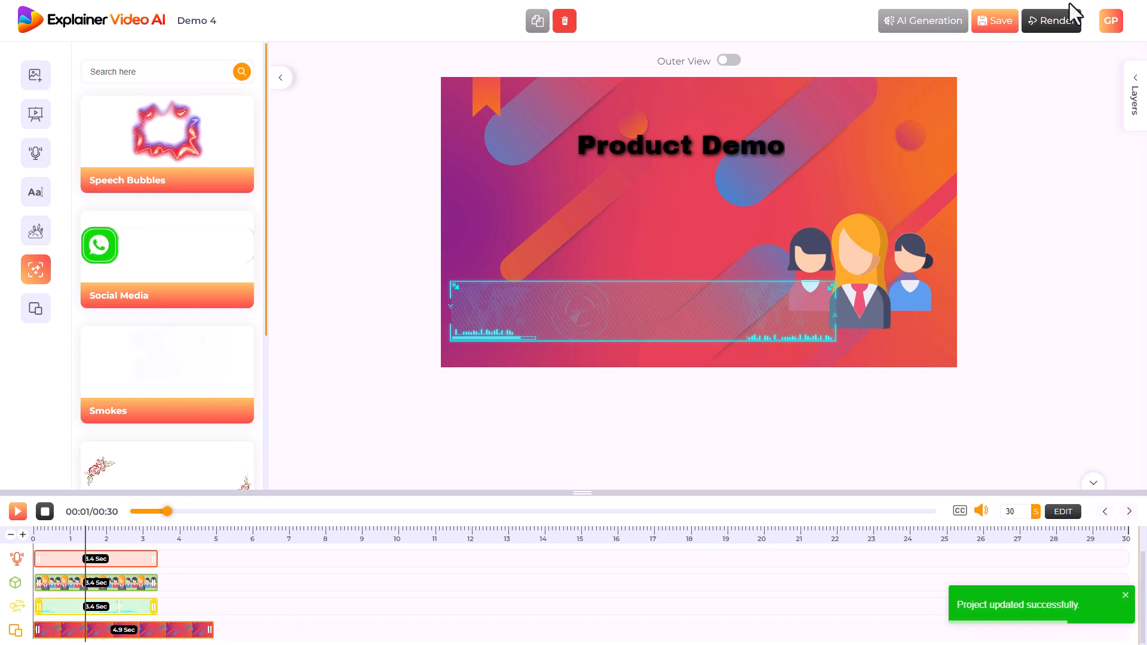
pyautogui.click(1062, 24)
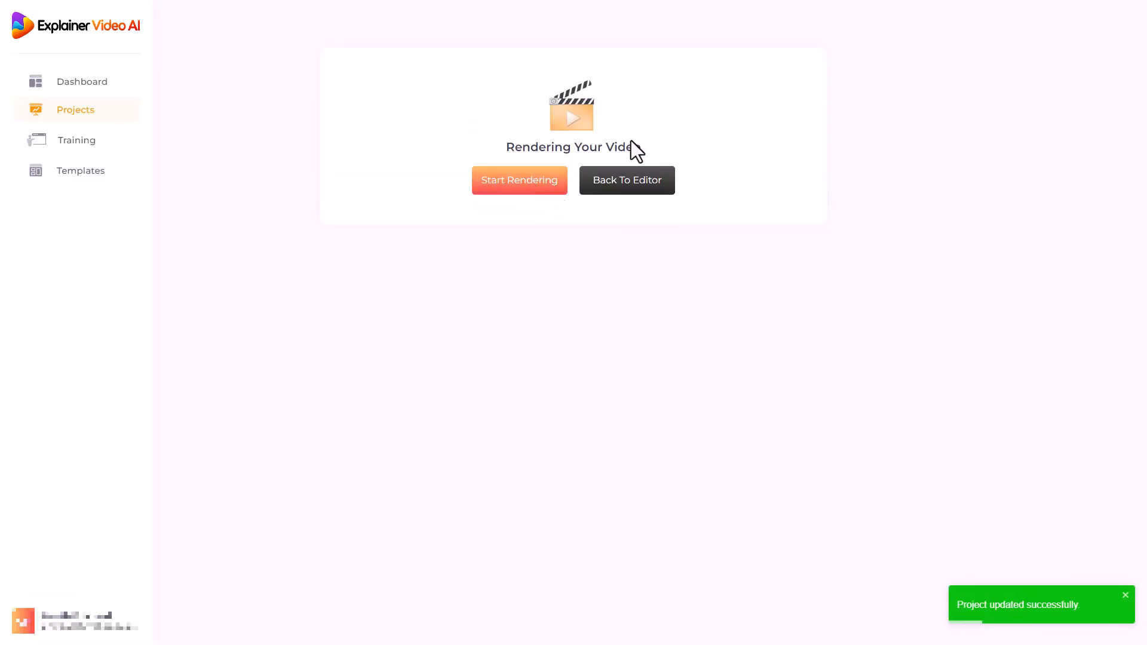
pyautogui.click(520, 181)
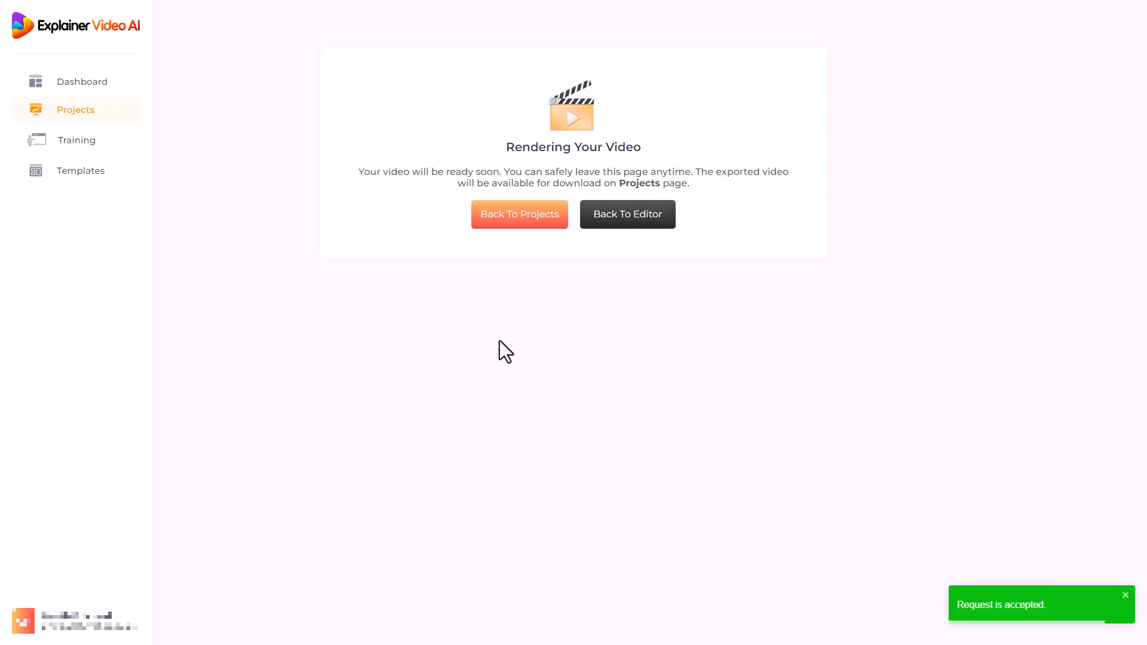
pyautogui.click(531, 220)
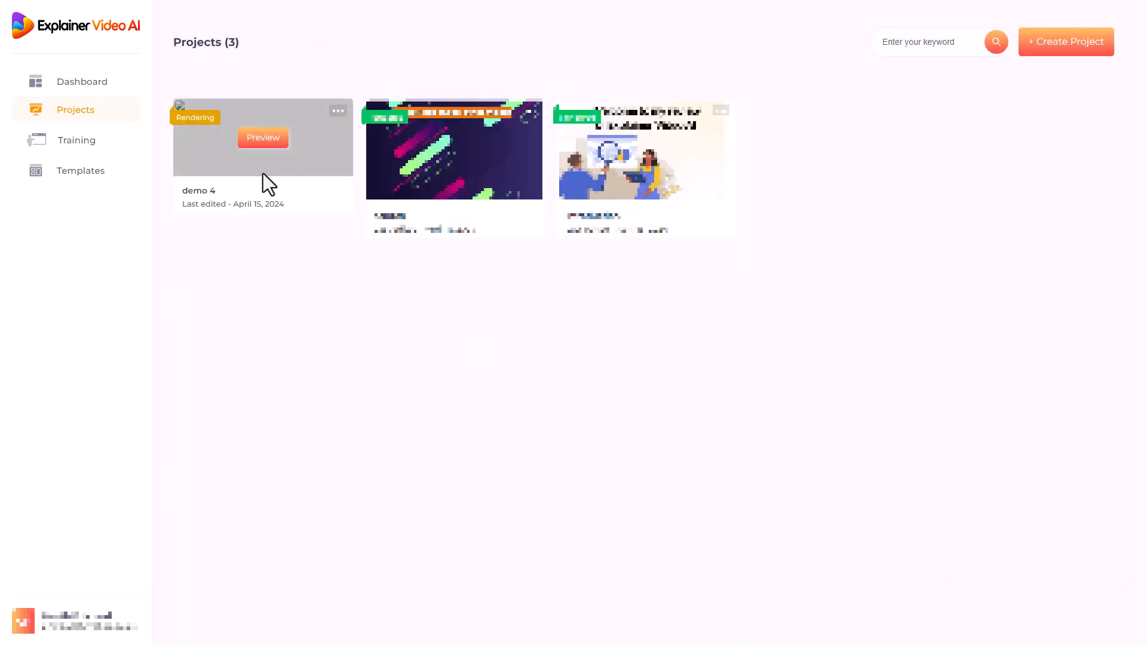
# Step: Look over the existing projects and browse the gallery of video templates
pyautogui.moveTo(475, 163)
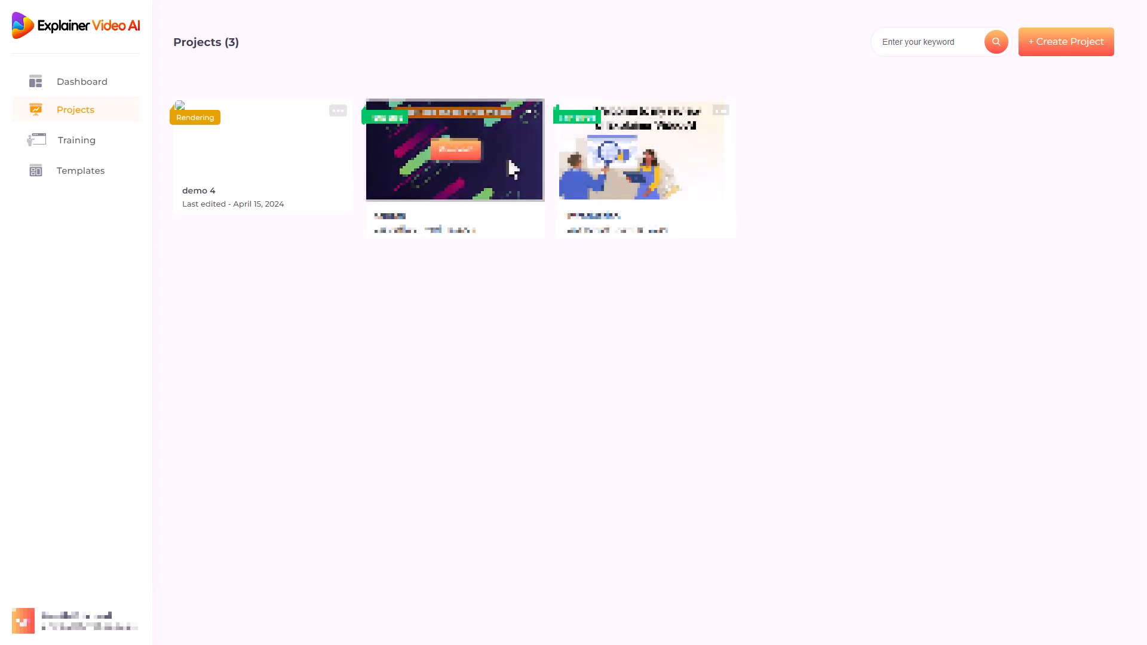
pyautogui.moveTo(549, 173)
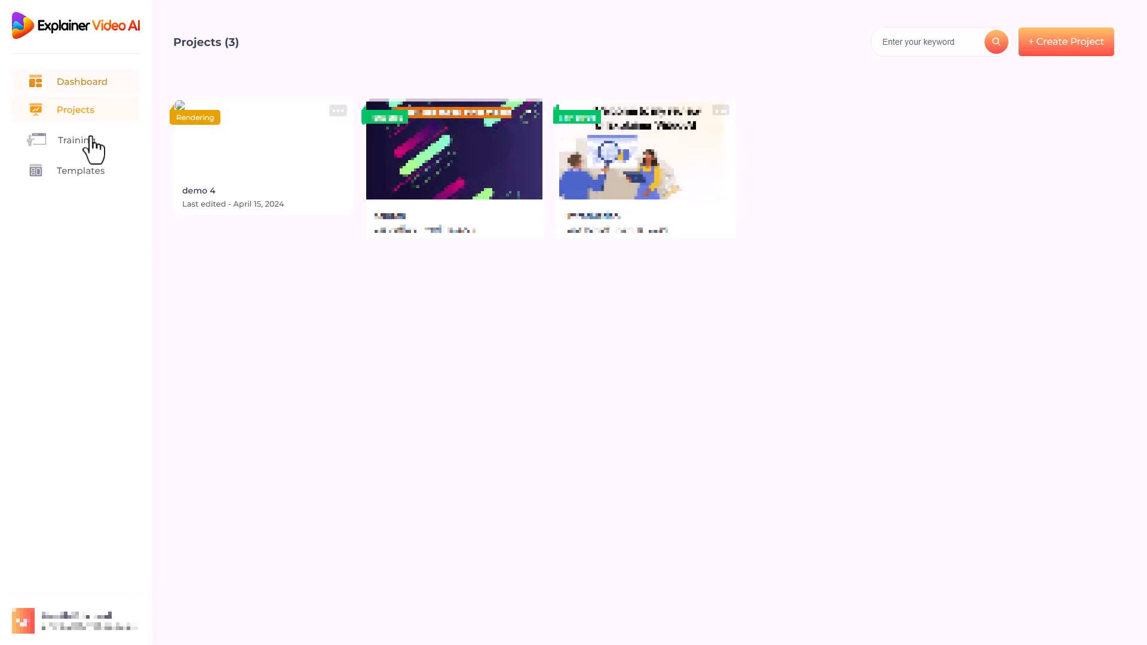
pyautogui.click(80, 175)
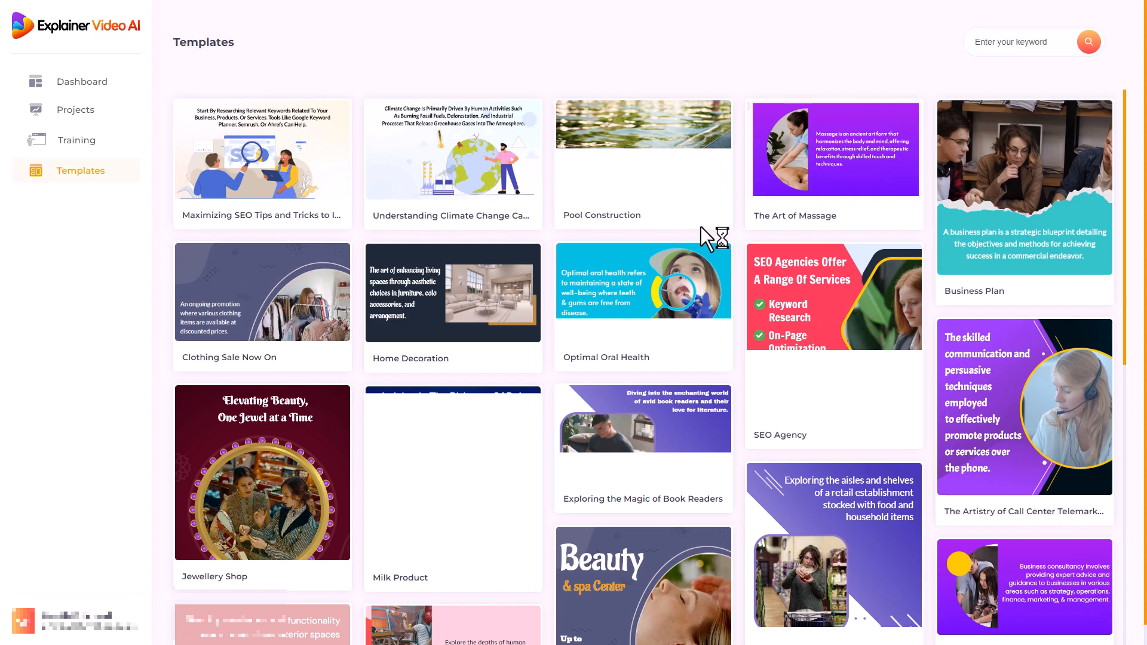
pyautogui.scroll(-15, 701, 227)
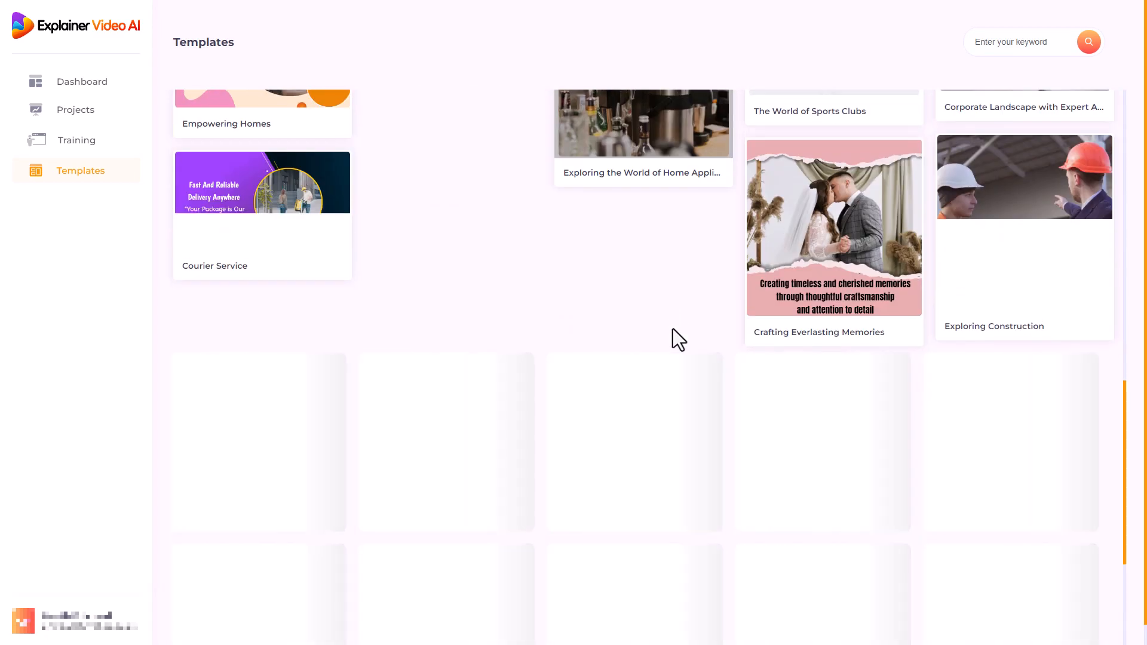